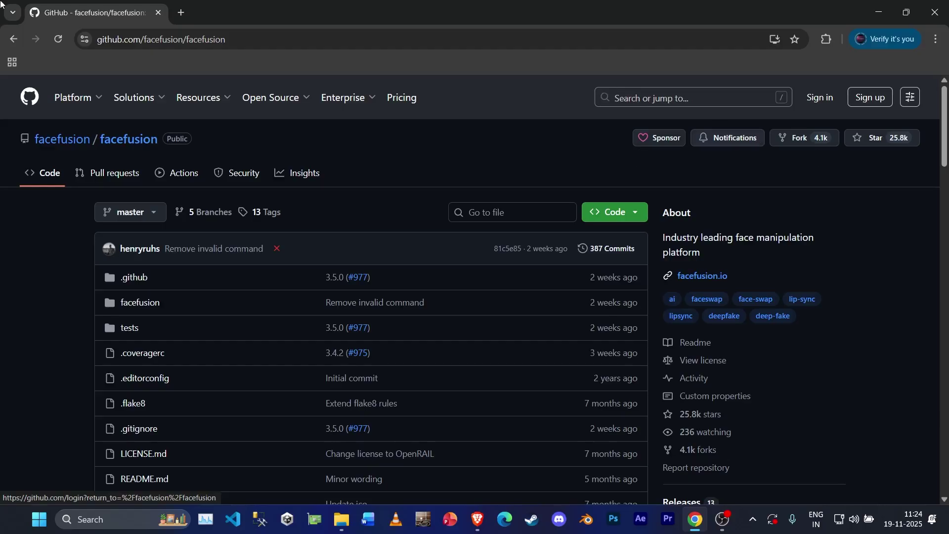
Step: Return to the 'github facefusion' Google results and reopen the facefusion/facefusion repository
left_click(7, 40)
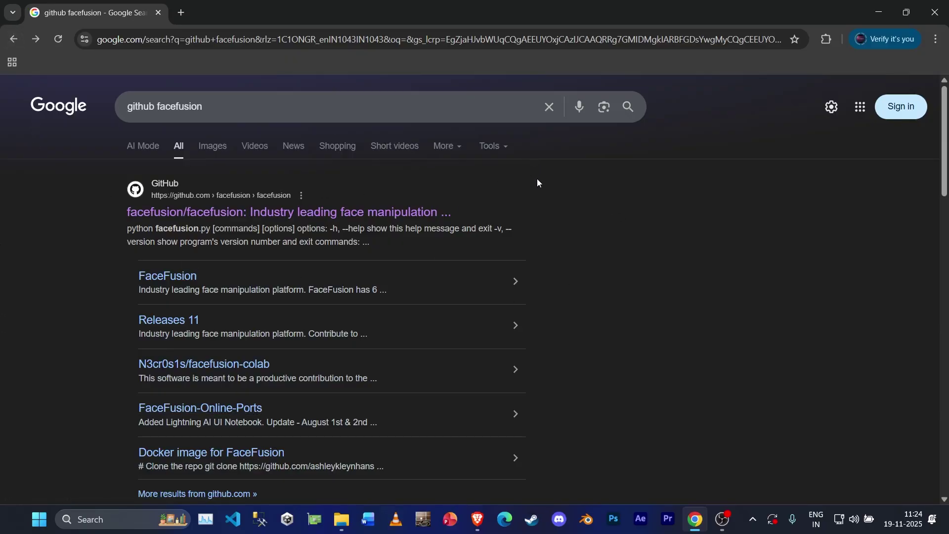
left_click(234, 209)
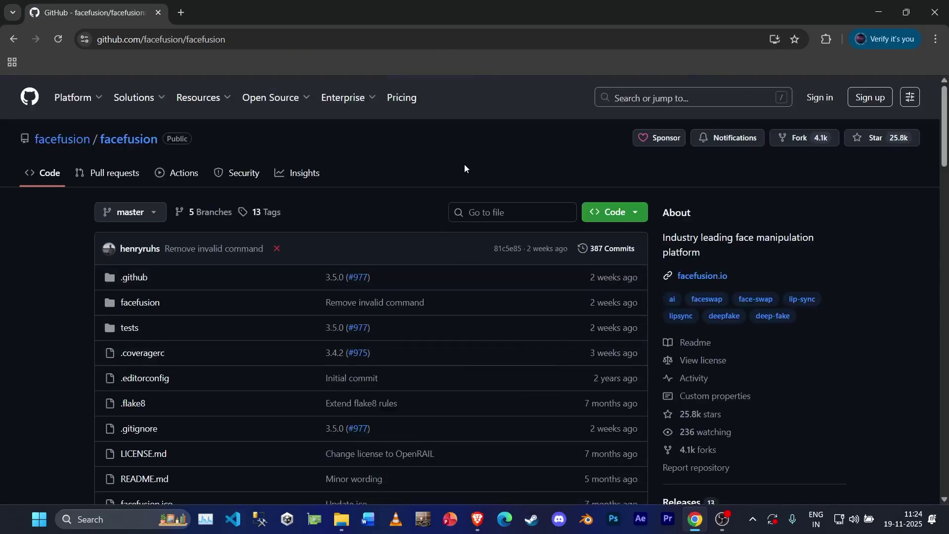
Step: Scroll the README down to Installation and follow the Windows Installer link
scroll(464, 164, "down", 7)
scroll(464, 167, "down", 6)
scroll(321, 249, "up", 1)
scroll(324, 248, "down", 9)
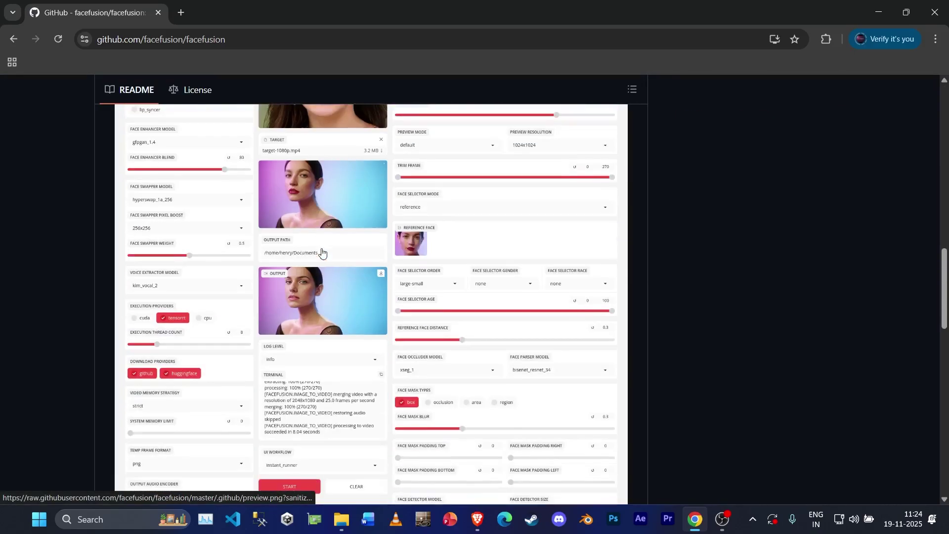
scroll(324, 247, "down", 5)
scroll(323, 243, "up", 20)
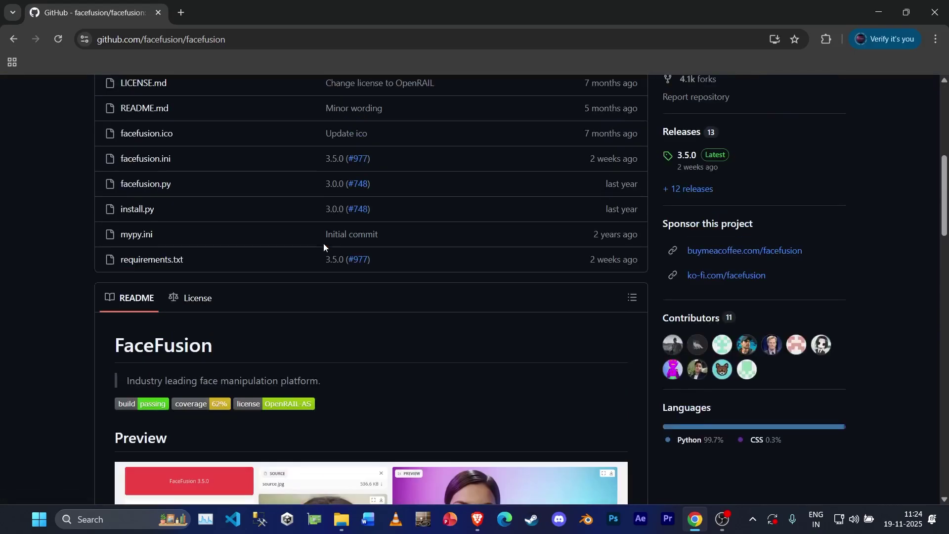
scroll(323, 244, "down", 9)
scroll(324, 246, "down", 10)
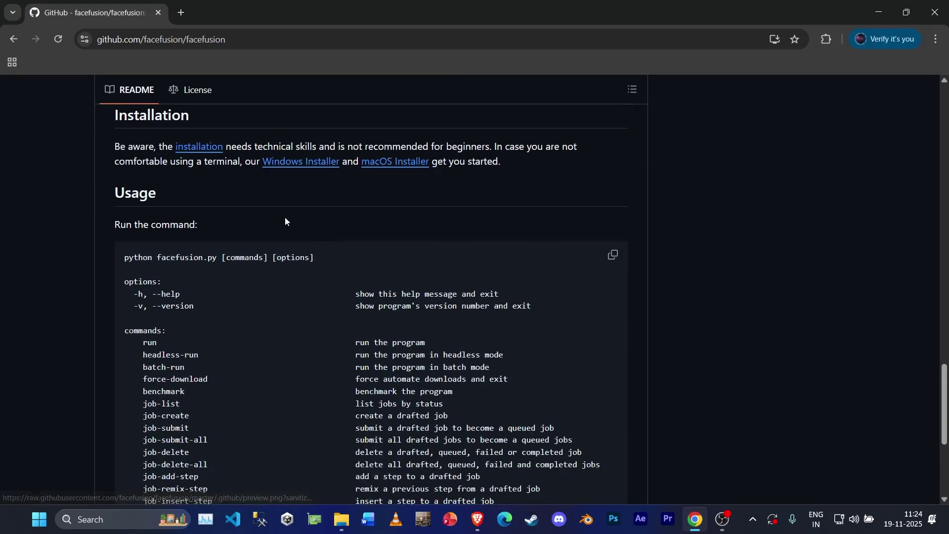
scroll(282, 232, "up", 4)
left_click(312, 349)
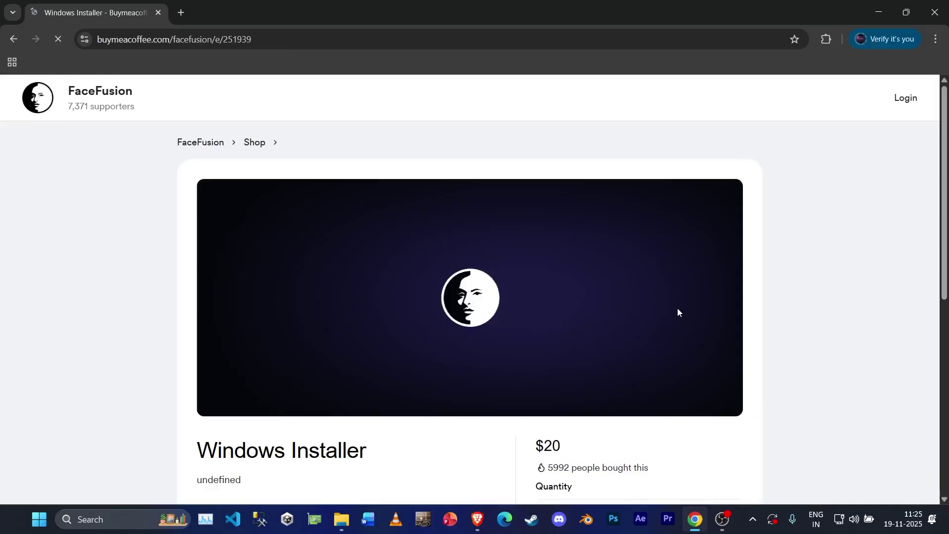
scroll(679, 307, "down", 7)
scroll(675, 314, "up", 7)
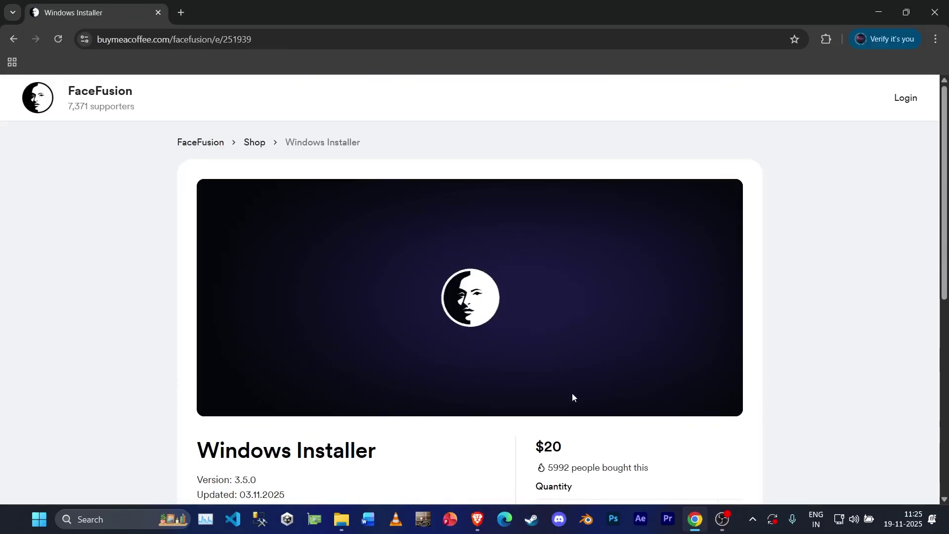
scroll(572, 396, "down", 4)
left_click(5, 40)
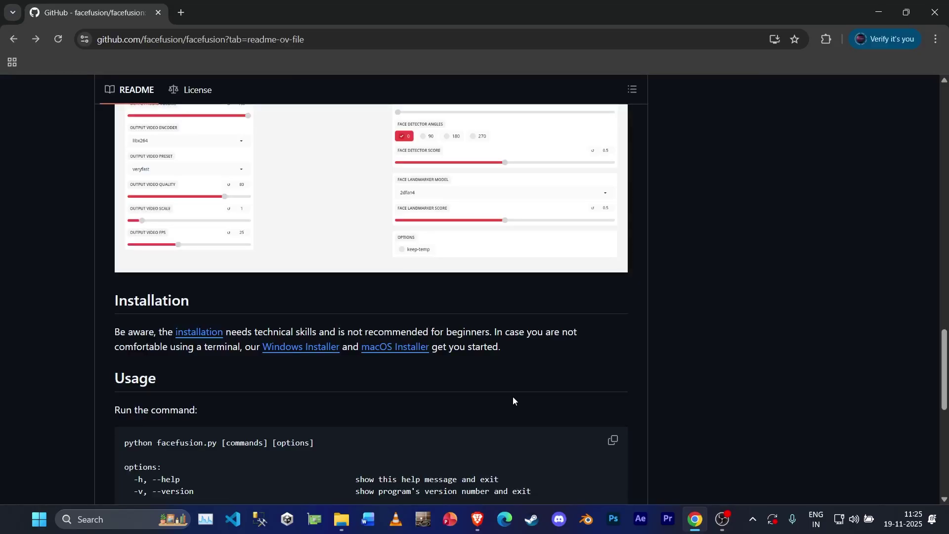
left_click(405, 349)
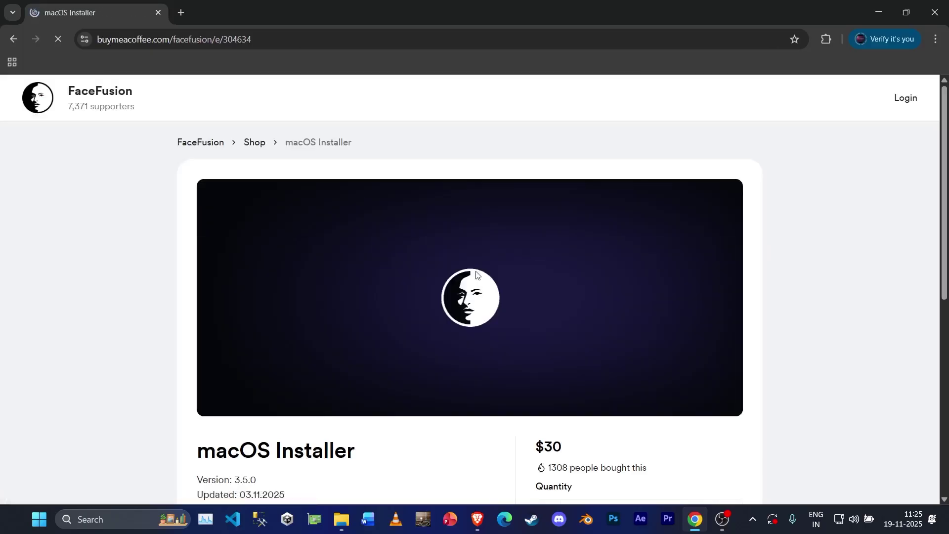
scroll(562, 247, "down", 6)
scroll(562, 247, "up", 3)
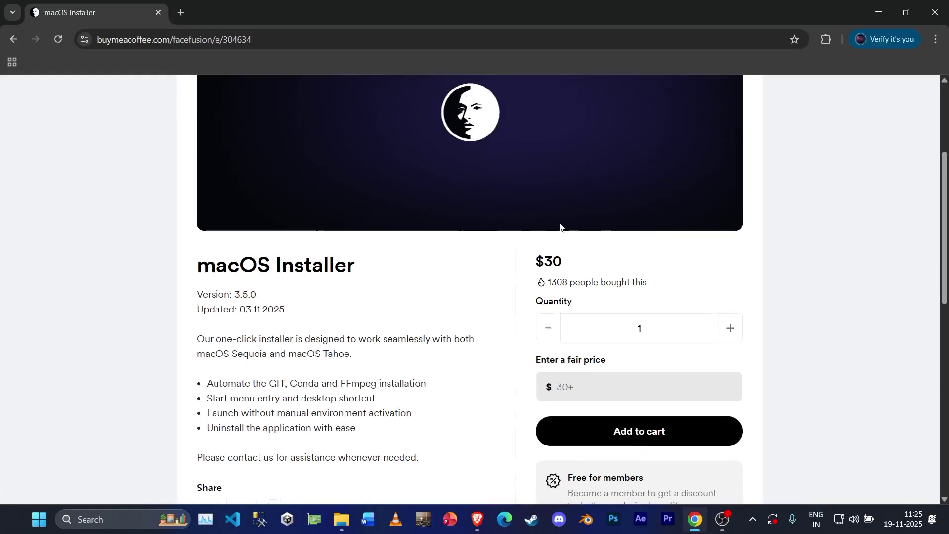
left_click(14, 39)
scroll(194, 418, "up", 15)
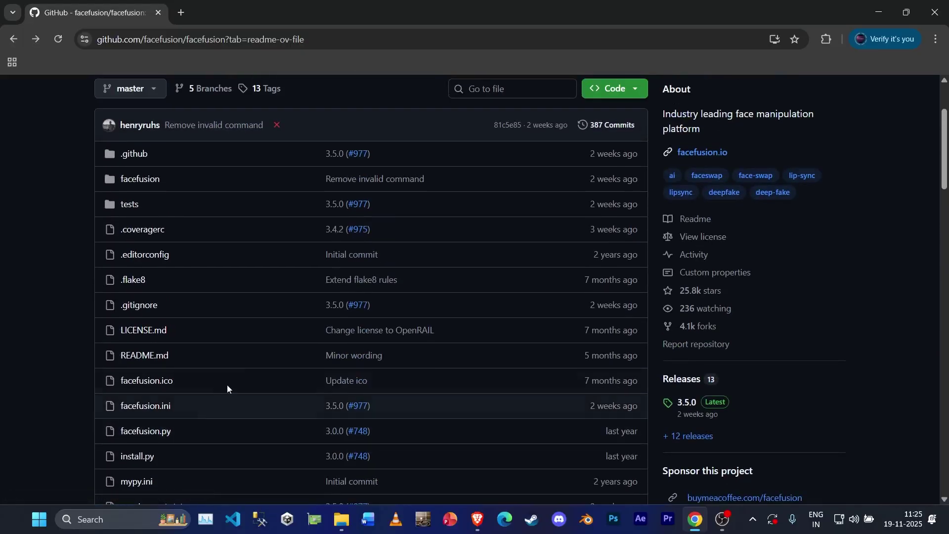
Step: Download the repository via Code > Download ZIP, cancelling the IDM duplicate prompt and TeraBox popup
scroll(880, 384, "up", 3)
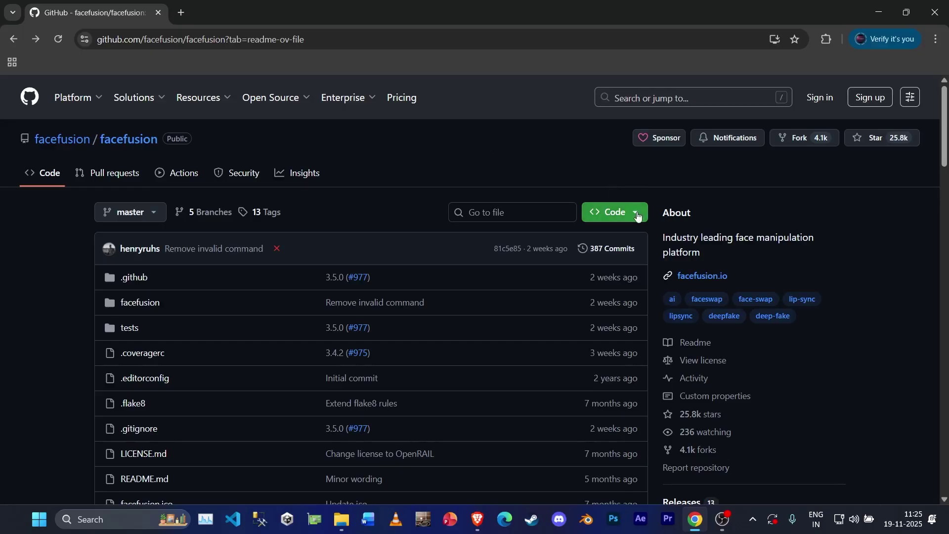
left_click(635, 213)
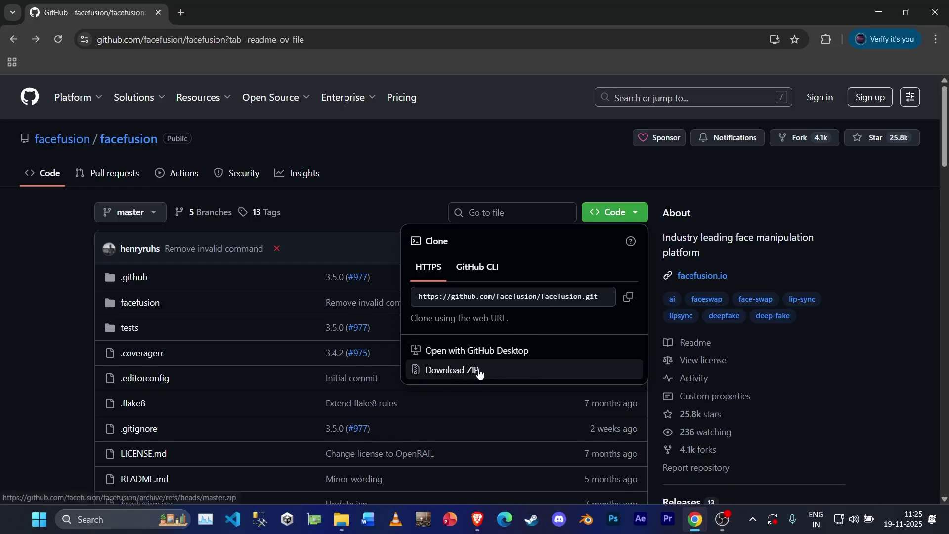
left_click(472, 371)
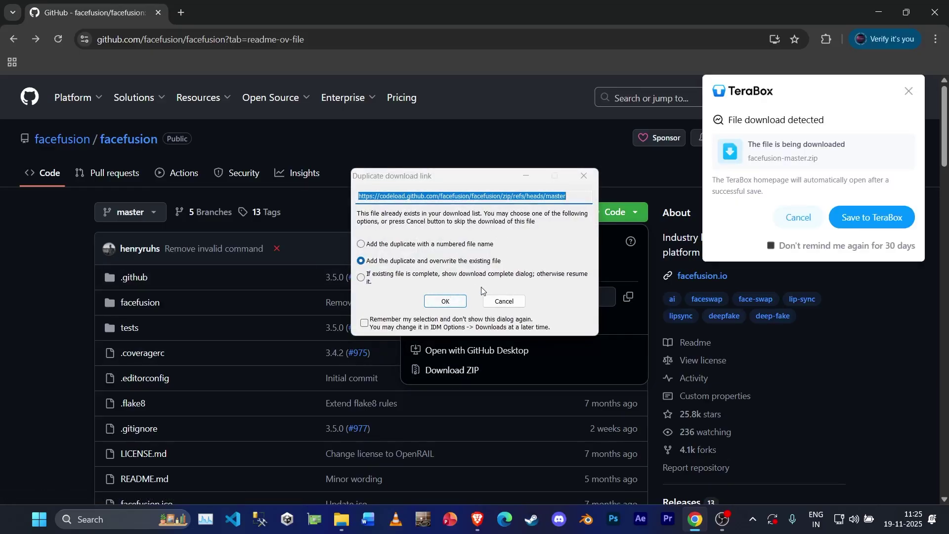
left_click(504, 301)
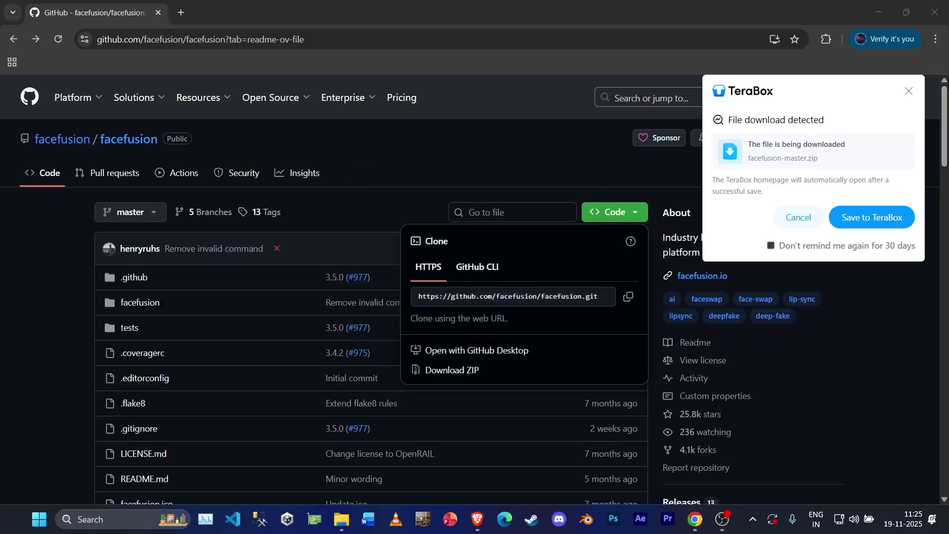
left_click(909, 91)
left_click(343, 528)
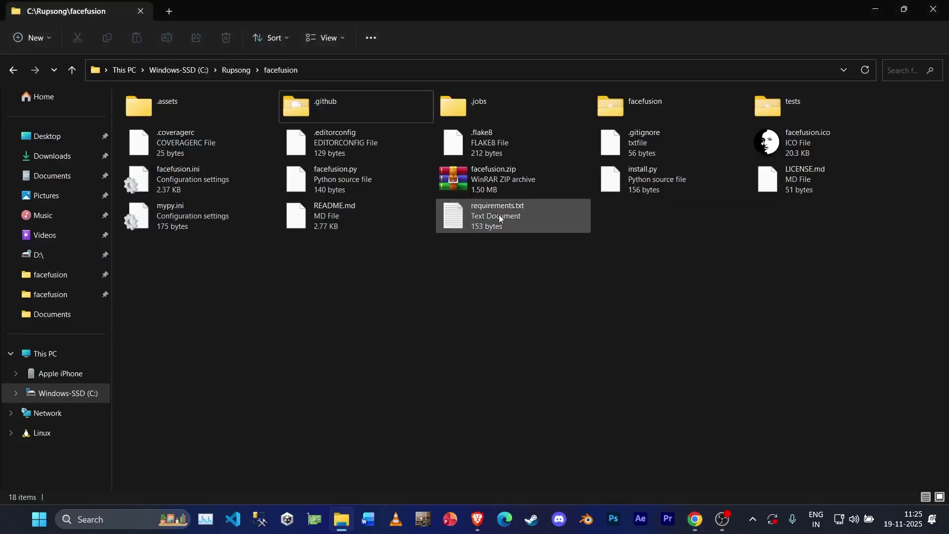
left_click_drag(587, 252, 118, 89)
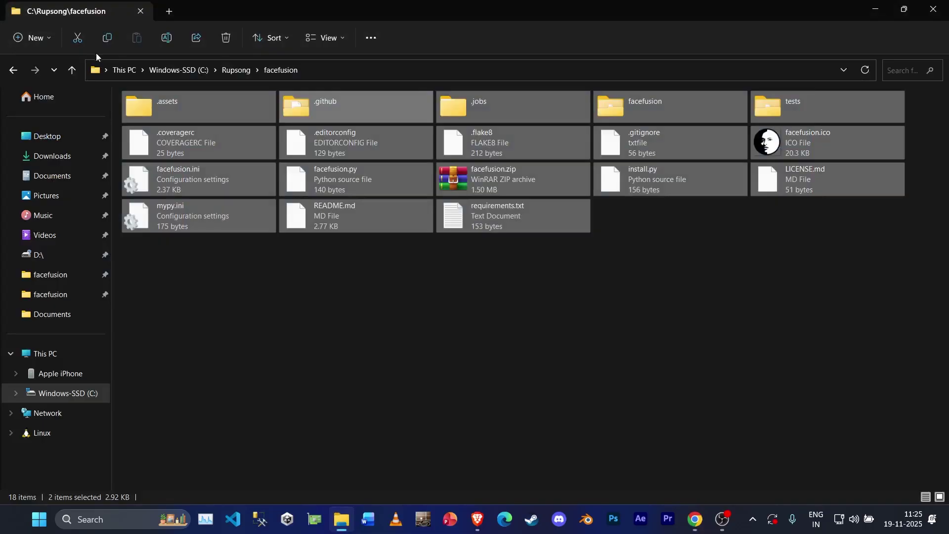
left_click(534, 299)
double_click(515, 185)
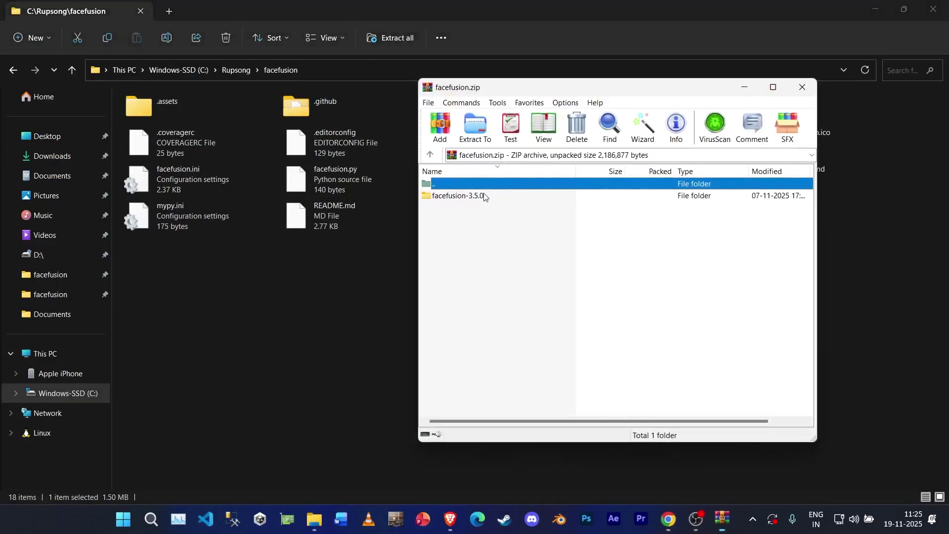
double_click(514, 196)
left_click(472, 122)
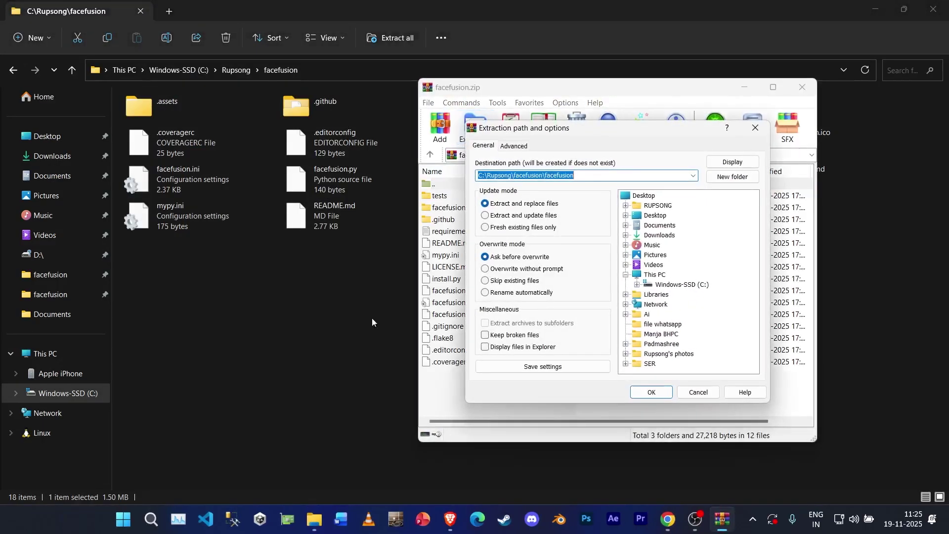
left_click(705, 399)
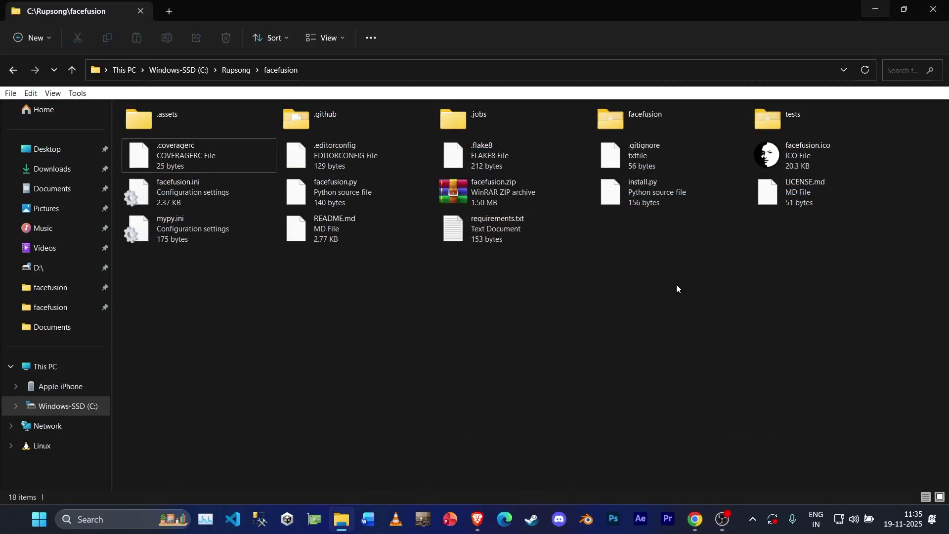
Step: Launch Anaconda Prompt from Windows search, then close it again
key("super")
type("an")
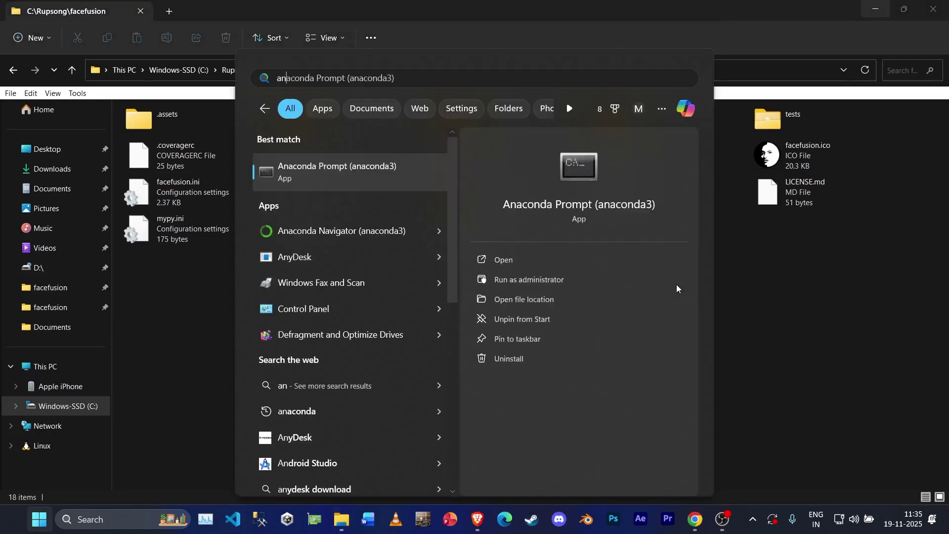
key("Return")
left_click_drag(354, 96, 535, 128)
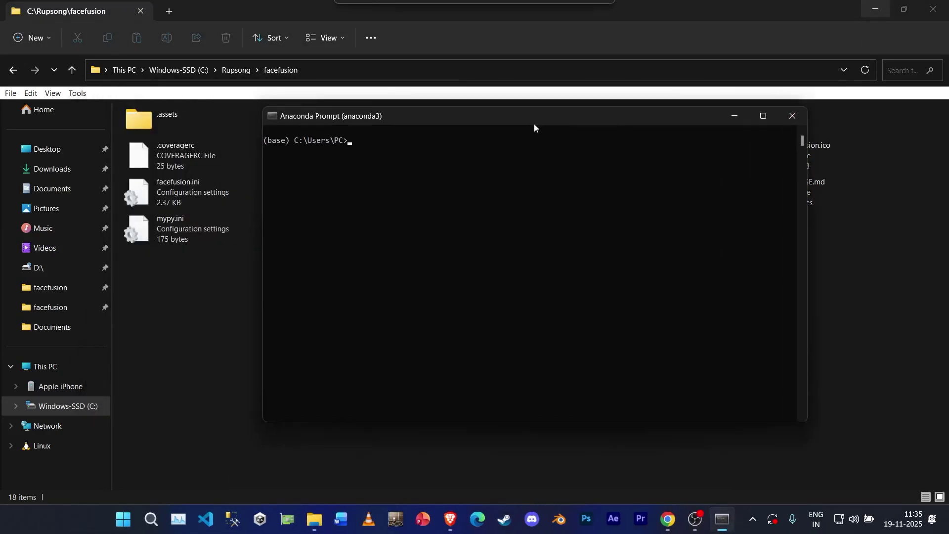
left_click(793, 116)
Step: Open Command Prompt at C:\Rupsong\facefusion by entering cmd in the Explorer address bar
left_click(623, 73)
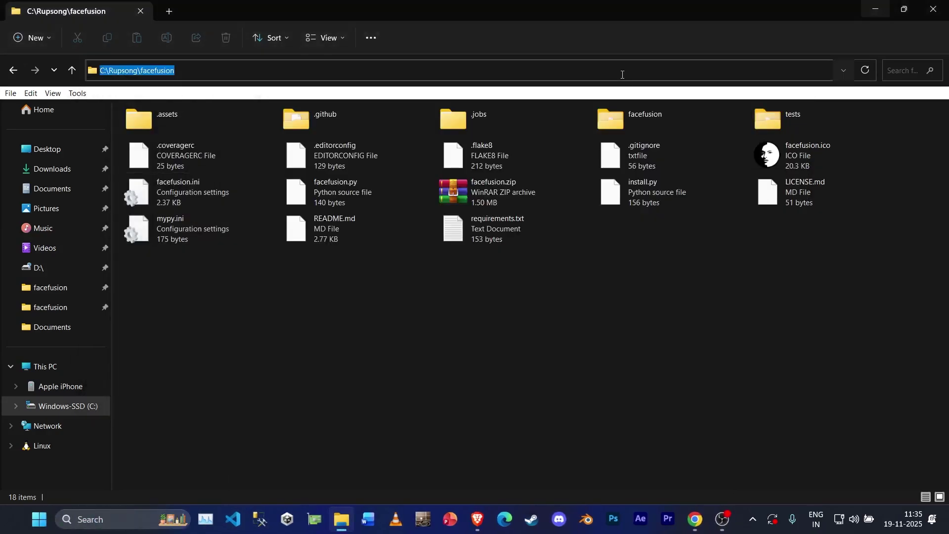
type("cmd")
key("Return")
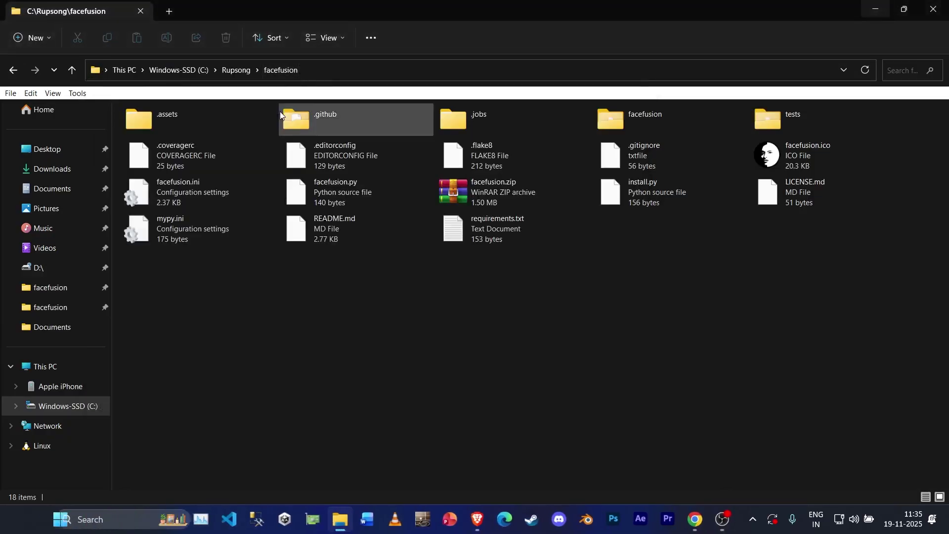
left_click(309, 72)
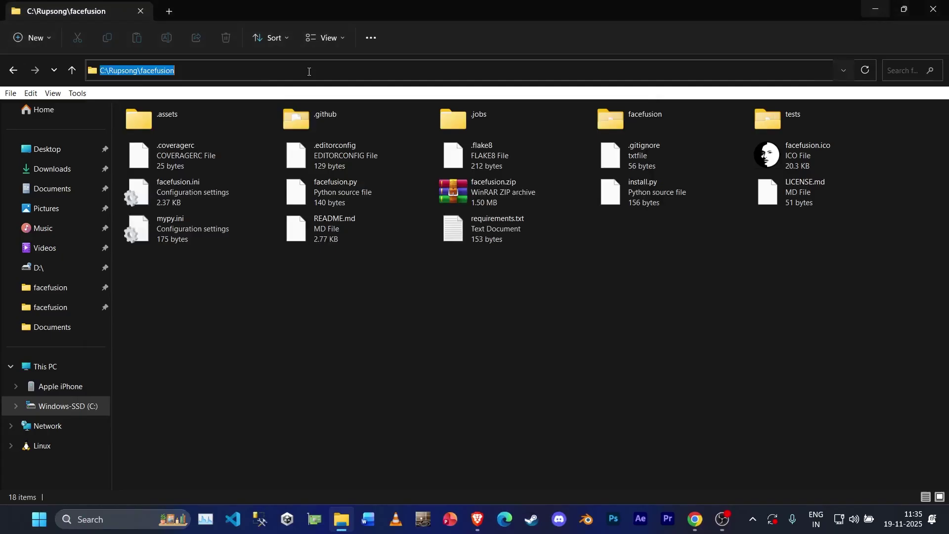
type("cmd")
key("Return")
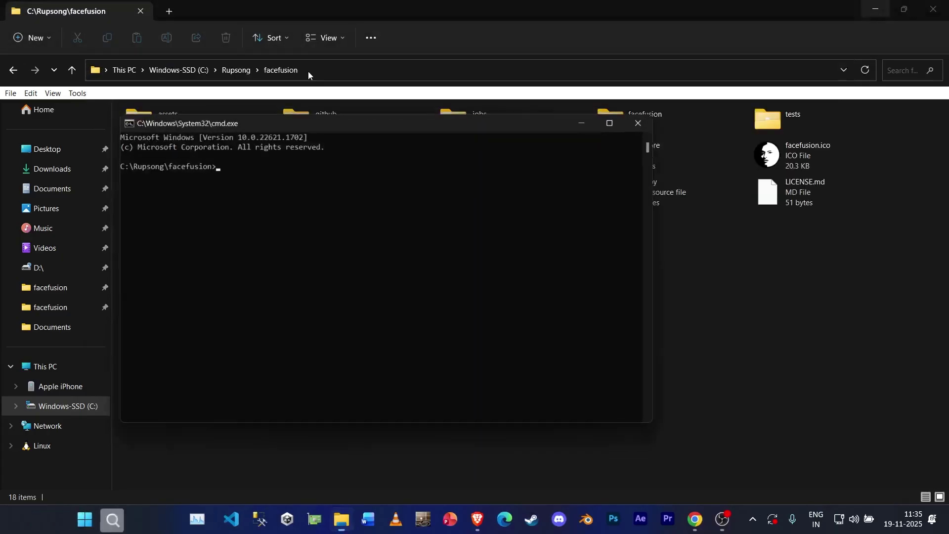
left_click_drag(311, 120, 423, 6)
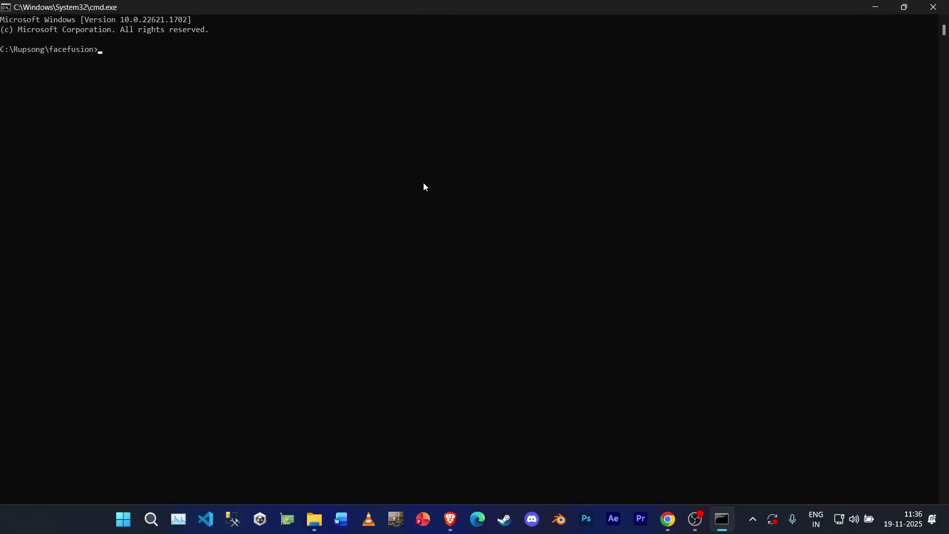
Step: Run conda create --prefix C:\Rupsong\facefusion\tutorial python pip=25.0, pasting the copied folder path
type("conda create --prefix")
left_click(913, 5)
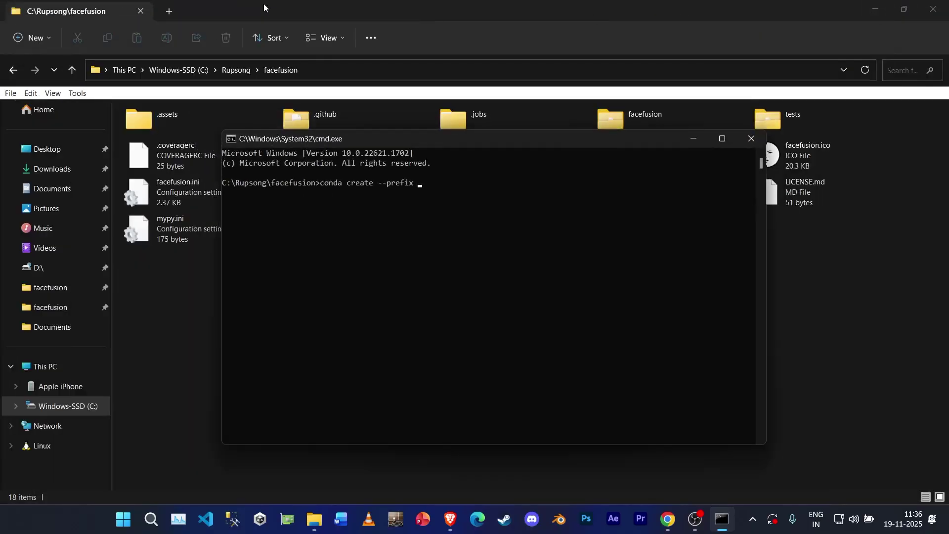
left_click(339, 76)
key("ctrl+c")
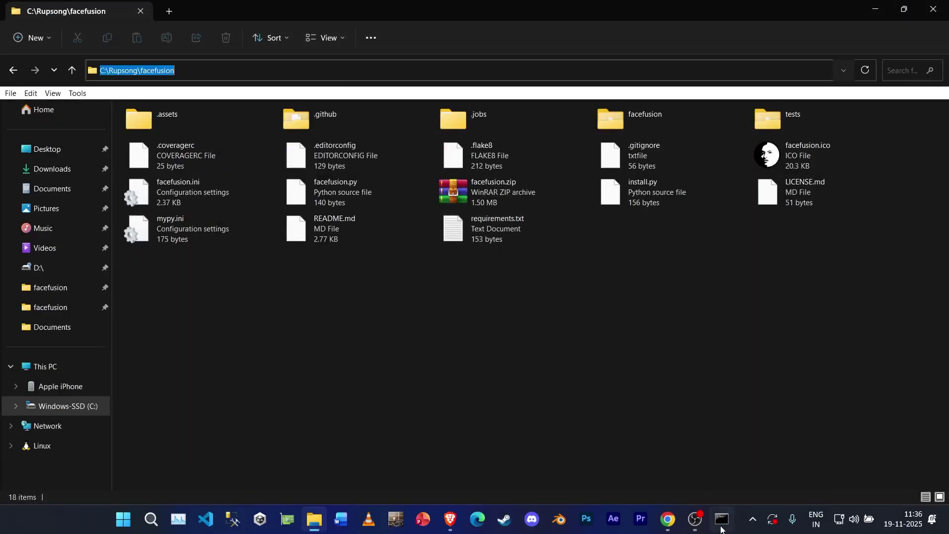
left_click(721, 520)
right_click(521, 242)
type("\\")
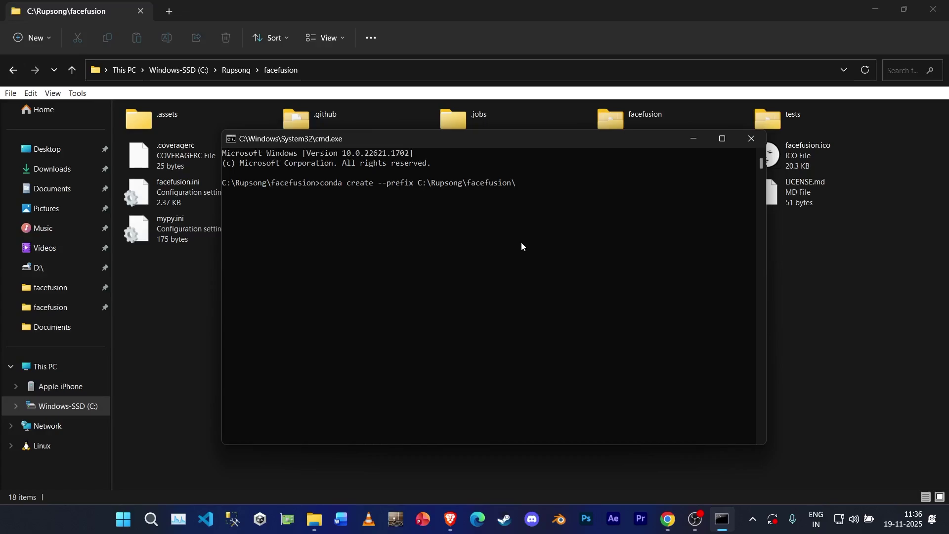
type("tutoi")
key("BackSpace")
type("rial python pip=25.0")
key("Return")
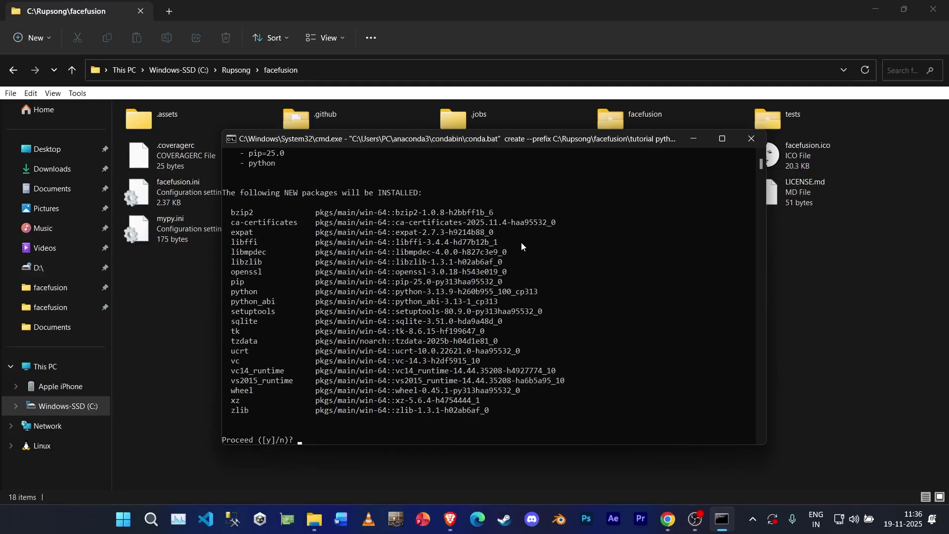
Step: Confirm the package install with y, then run the suggested conda activate line for tutorial
type("y")
key("Return")
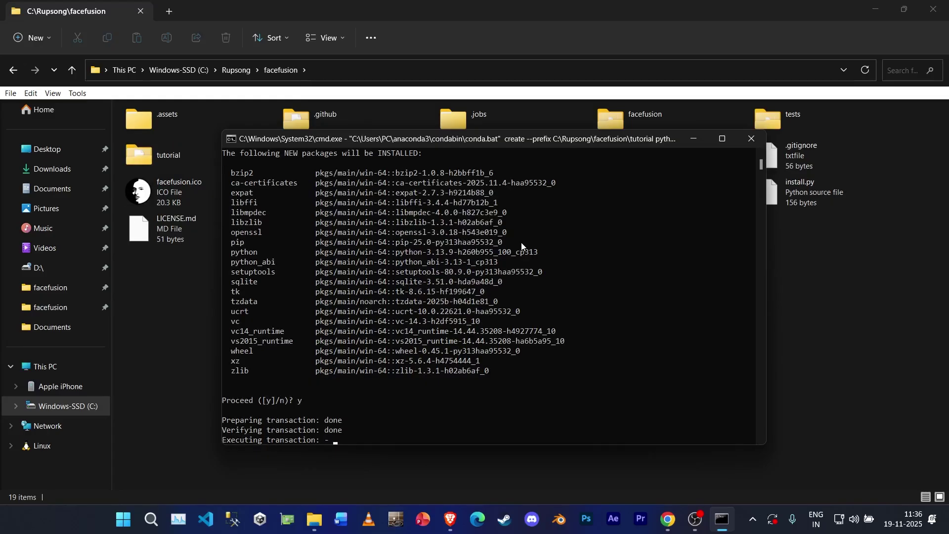
left_click(722, 139)
left_click_drag(242, 237, 40, 245)
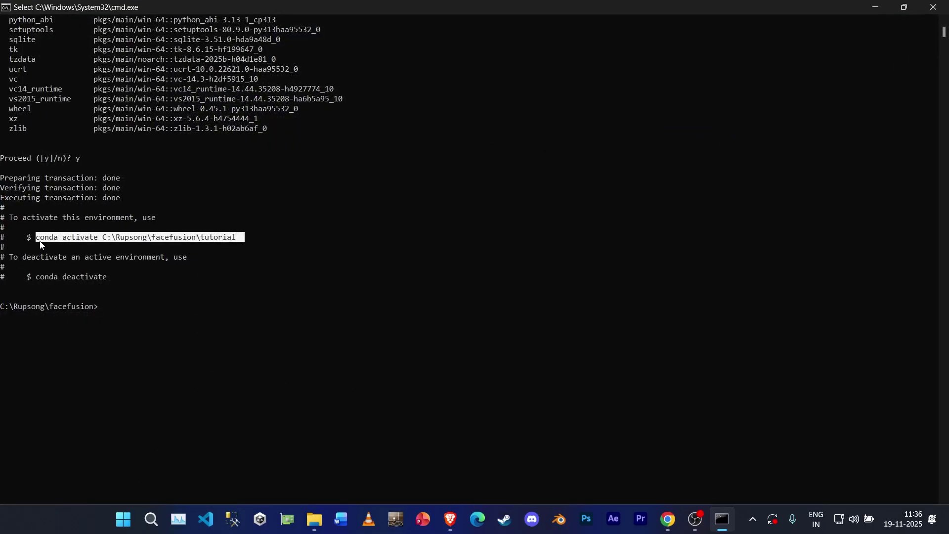
key("ctrl+c")
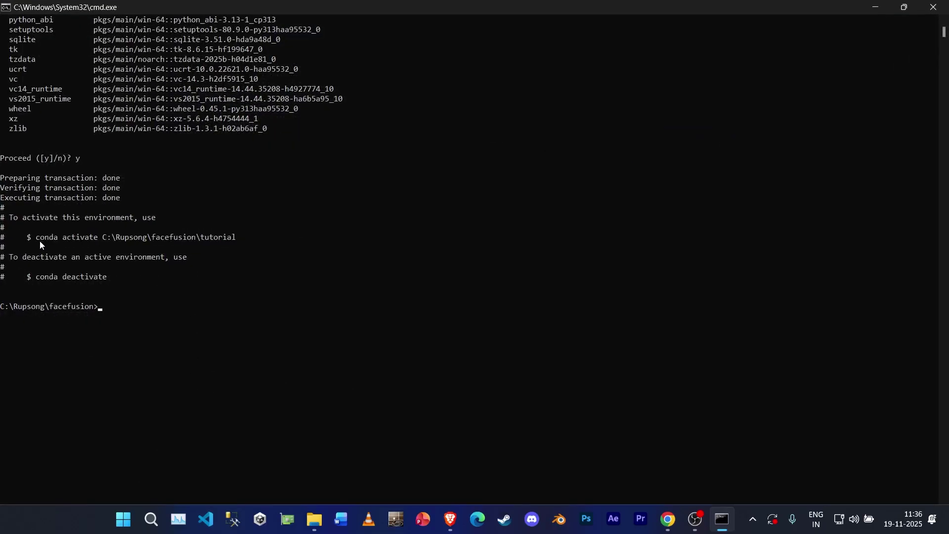
right_click(151, 309)
key("Return")
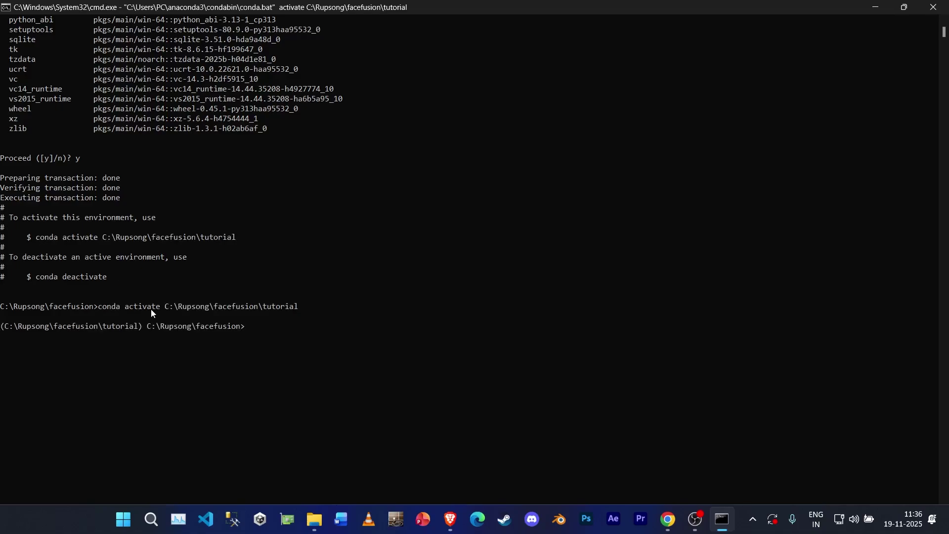
Step: Install ffmpeg into the tutorial environment with conda install ffmpeg, confirming with y
left_click_drag(135, 331, 6, 334)
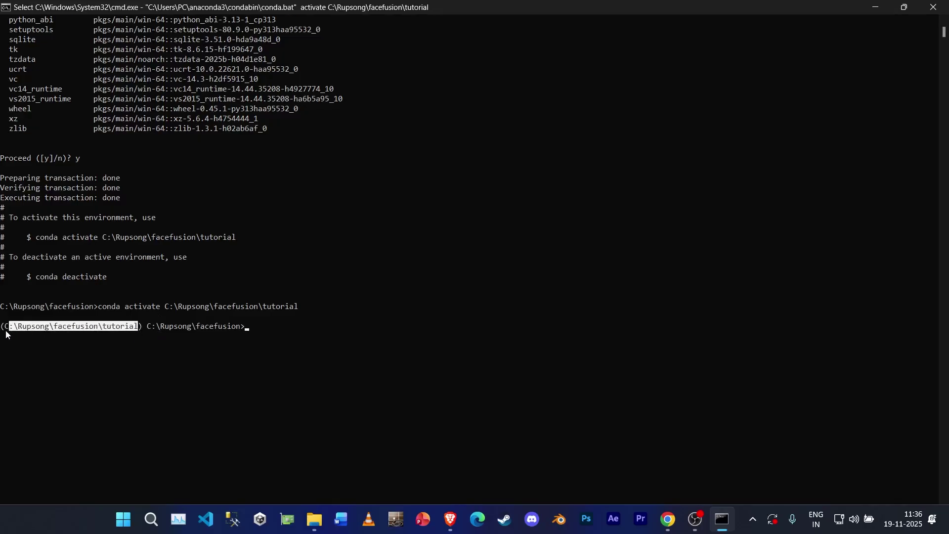
left_click(262, 330)
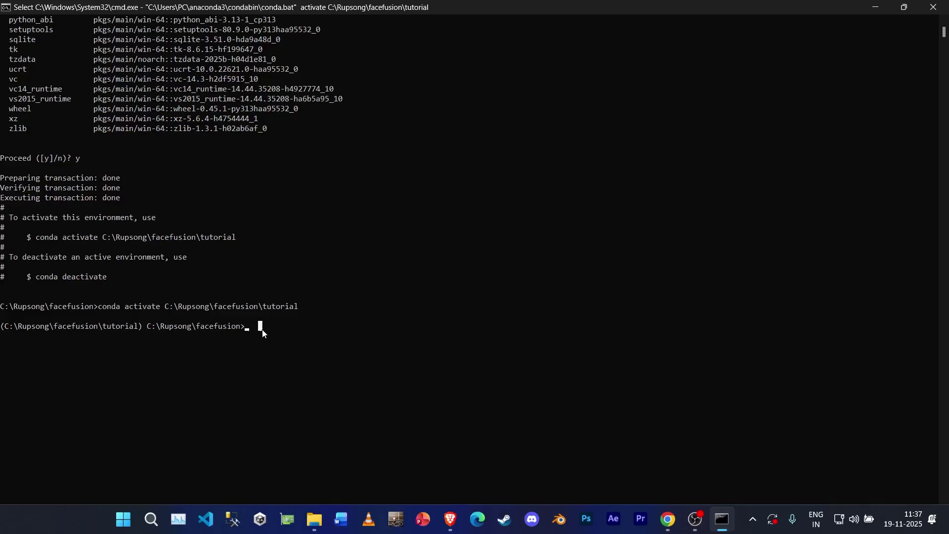
type("conda insta")
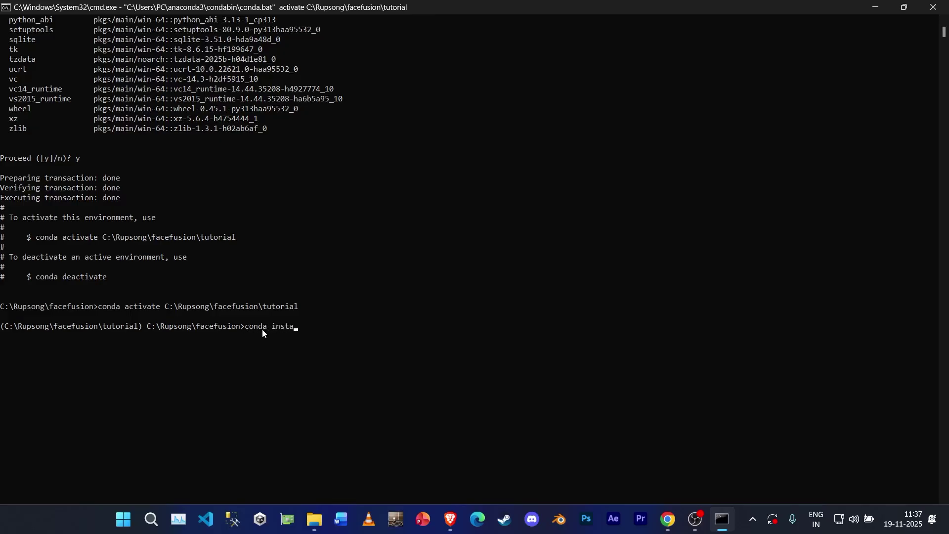
type("ll ffmpeg")
key("Return")
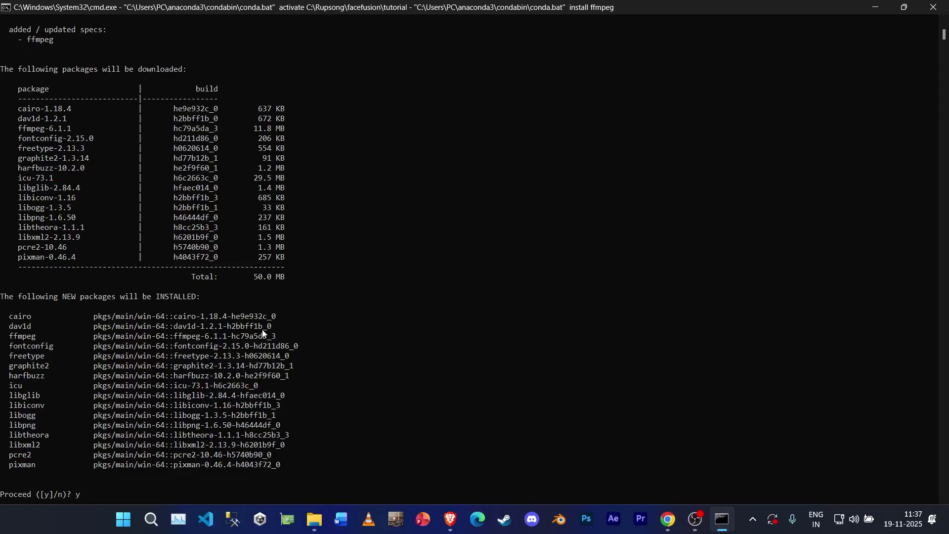
type("y")
key("Return")
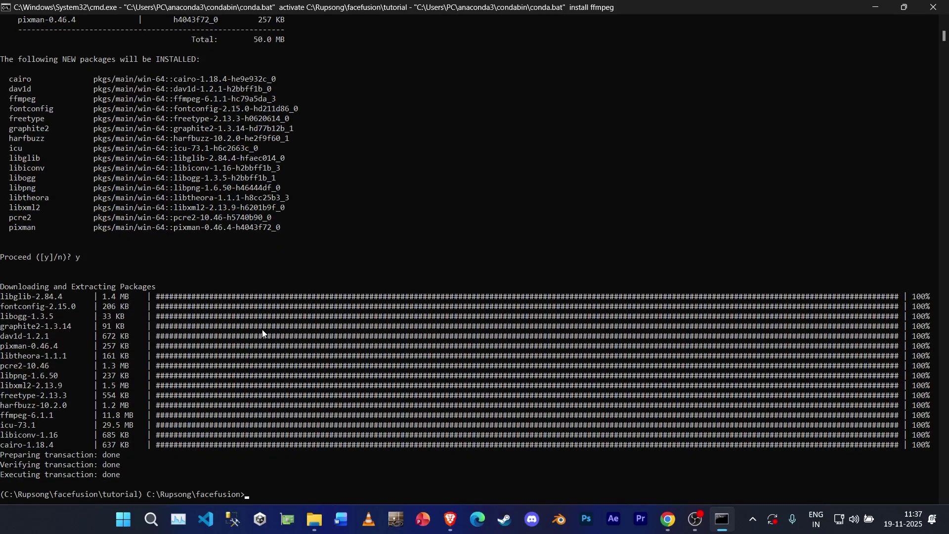
Step: Run pip install python-ffmpeg and then pip install ffmpeg-python
type("pip install python-ffmpeg")
key("Return")
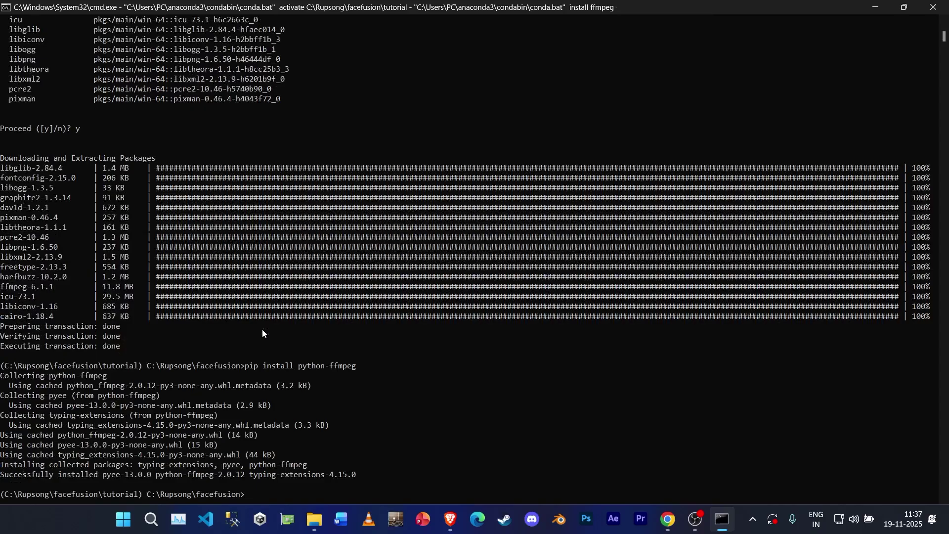
type("pip install ffmpeg-python")
key("Return")
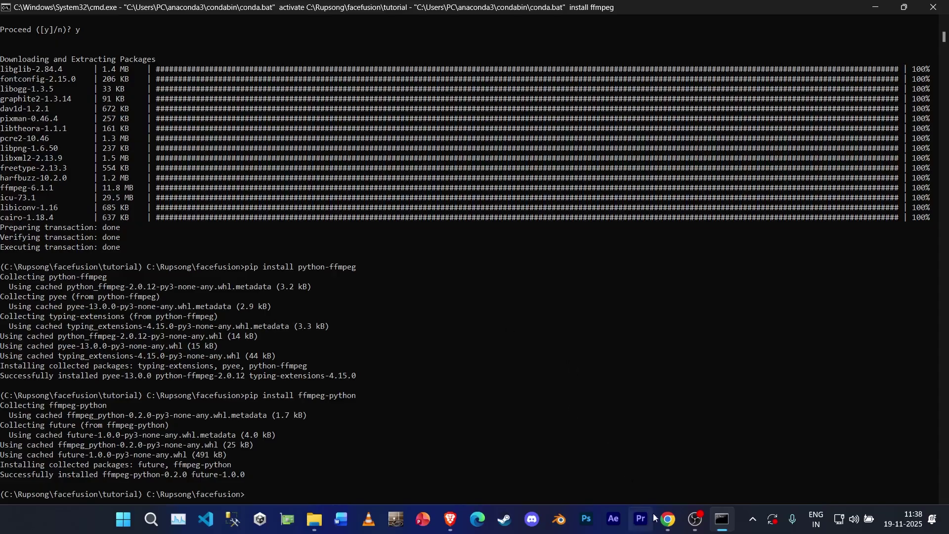
Step: In Chrome, open the FaceFusion installation docs from the README and accept the cookies
left_click(668, 520)
scroll(322, 173, "down", 12)
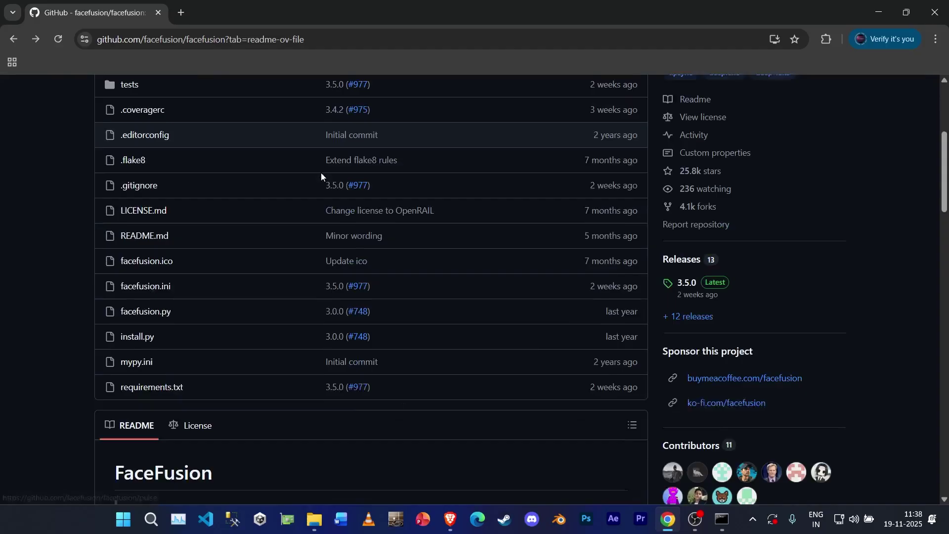
scroll(320, 173, "down", 18)
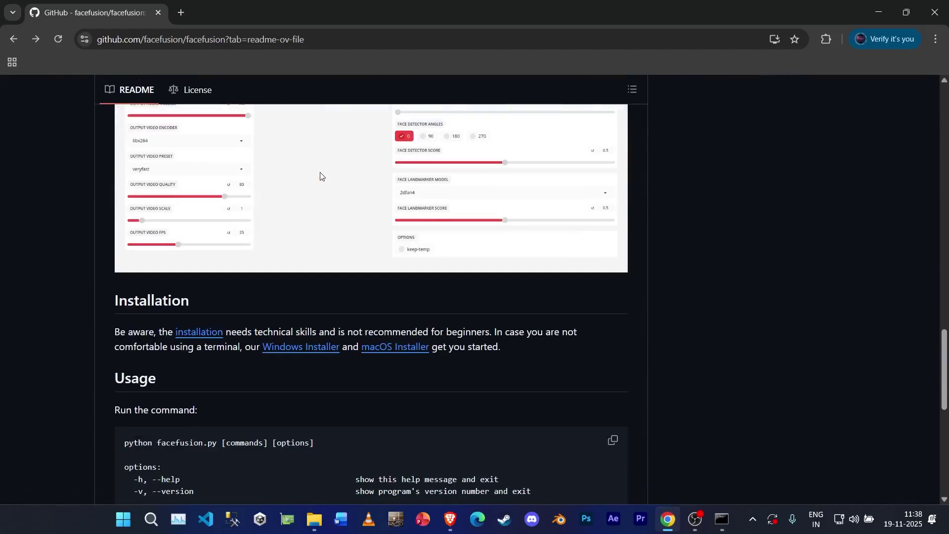
scroll(247, 219, "up", 1)
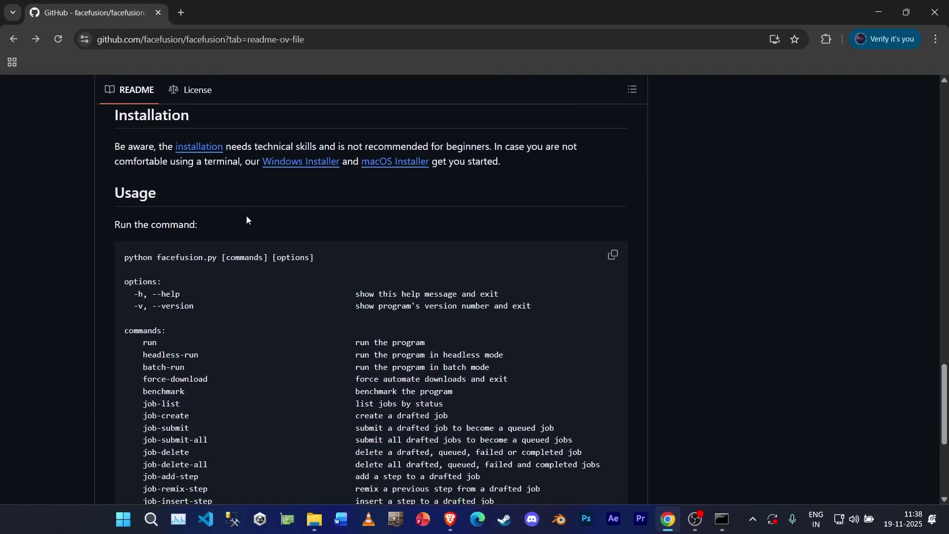
left_click(197, 154)
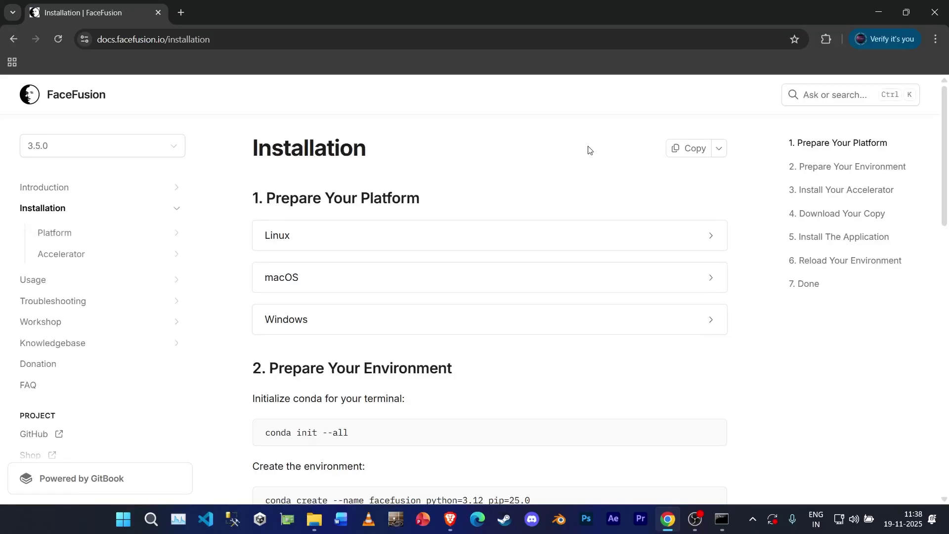
scroll(589, 150, "down", 1)
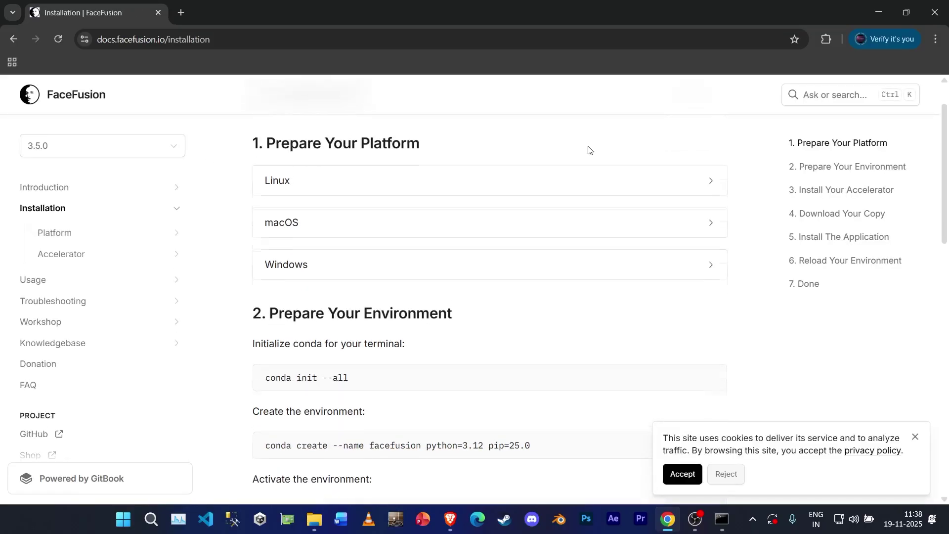
left_click(681, 473)
Step: Copy the TensorRT install command from the Windows accelerator page and return to Command Prompt
scroll(489, 215, "down", 1)
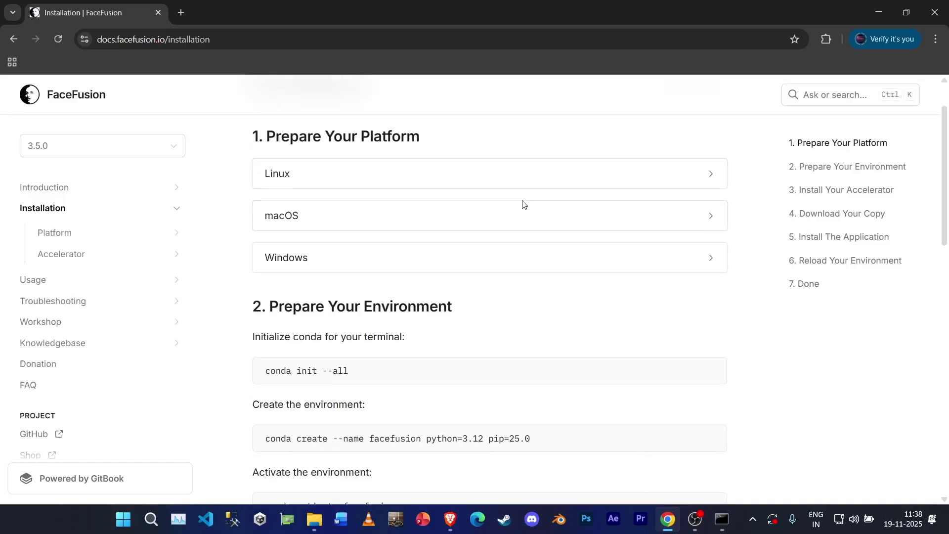
scroll(525, 206, "down", 4)
scroll(530, 209, "down", 3)
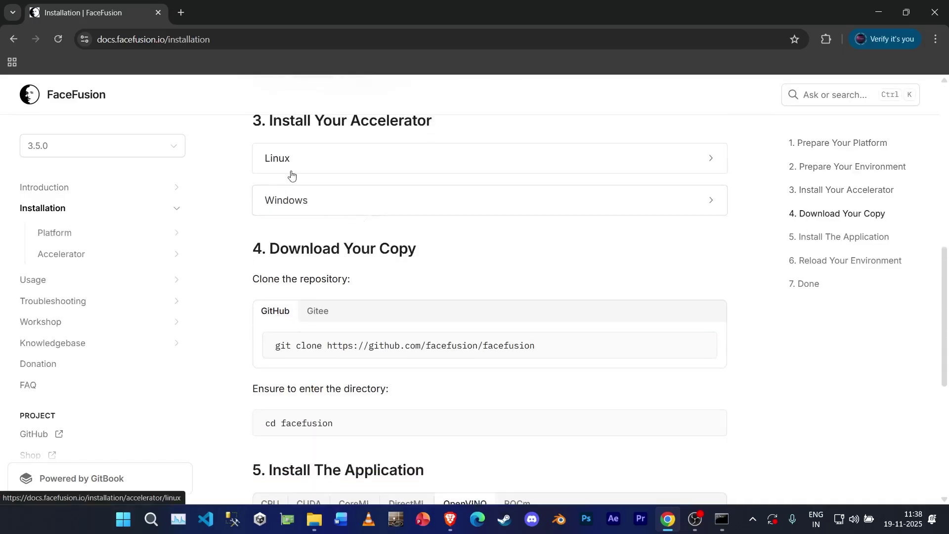
left_click(316, 208)
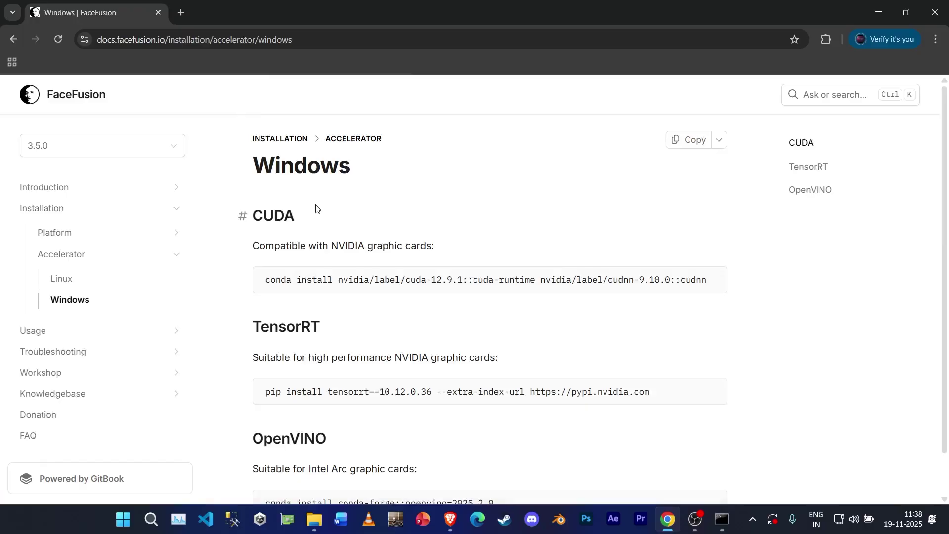
left_click_drag(312, 220, 252, 215)
left_click_drag(324, 328, 269, 328)
left_click_drag(330, 439, 264, 431)
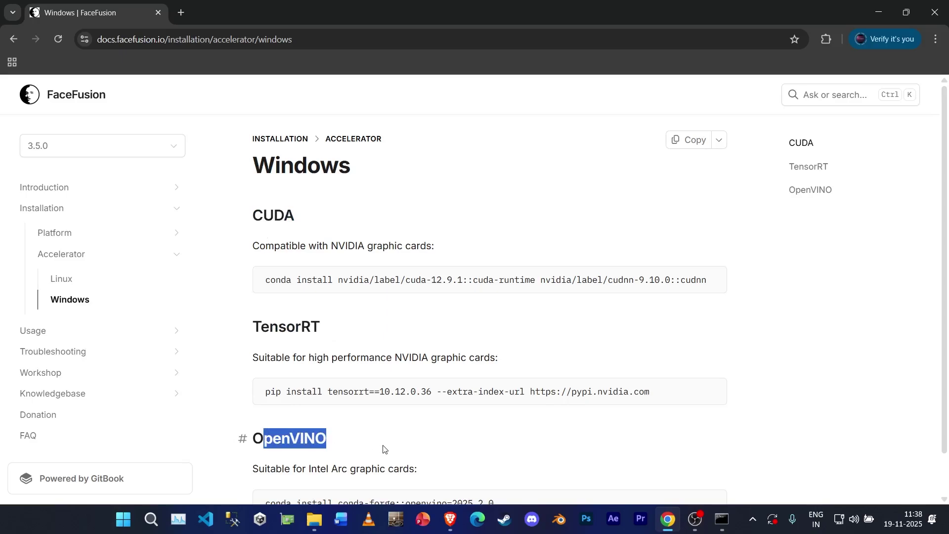
left_click(483, 338)
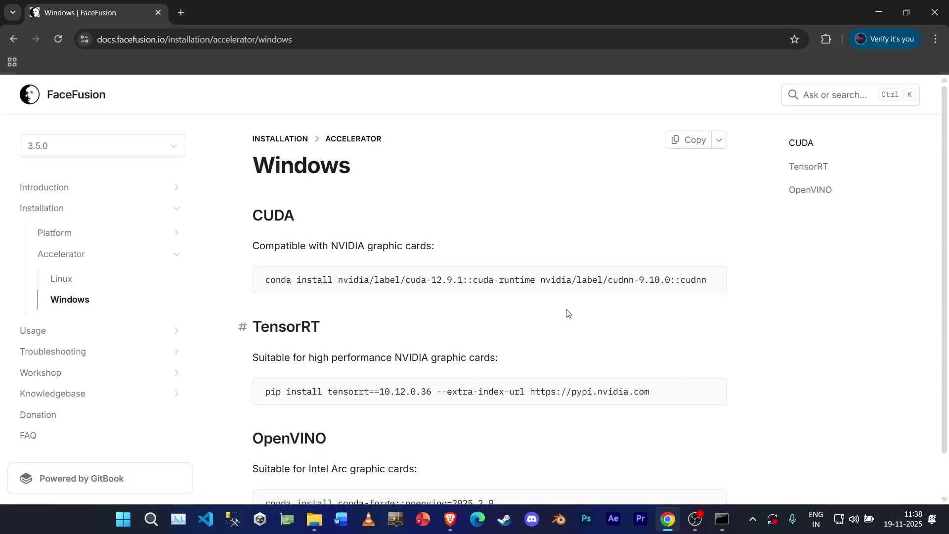
left_click(697, 391)
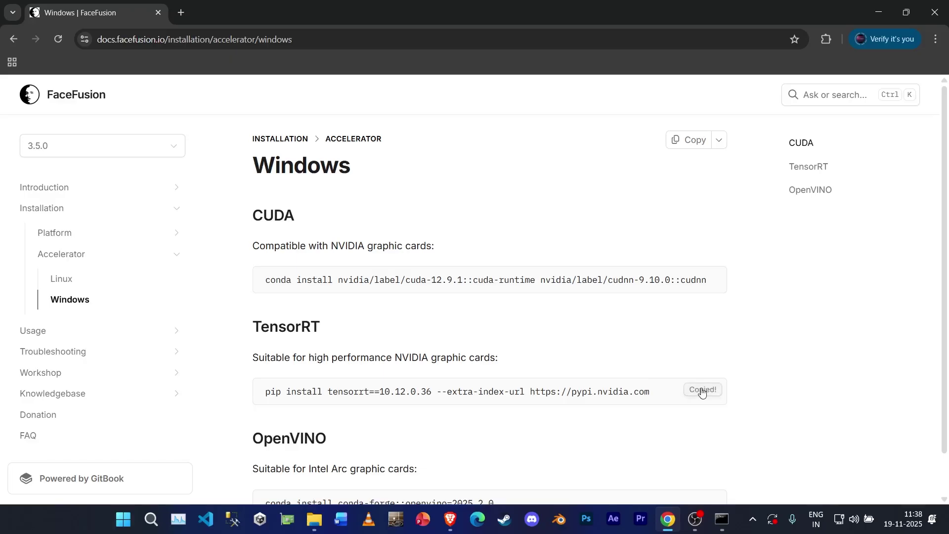
left_click(723, 520)
key("ctrl+v")
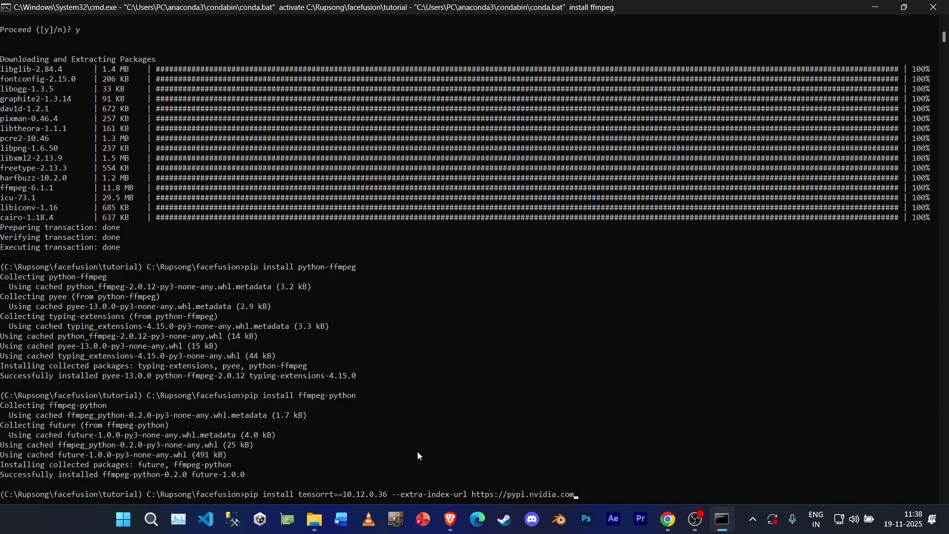
key("Return")
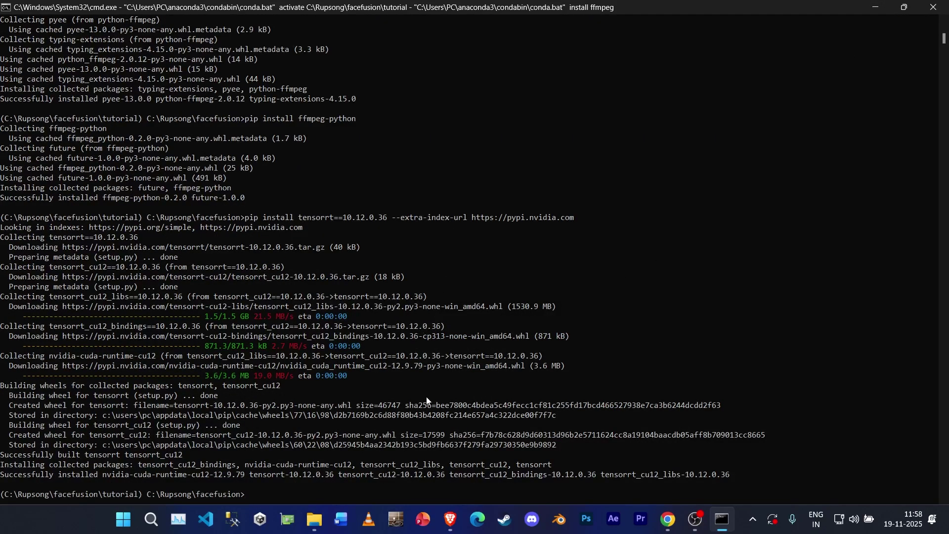
Step: Copy the CUDA command 'python install.py --onnxruntime cuda' from step 5 of the Installation guide
left_click(664, 525)
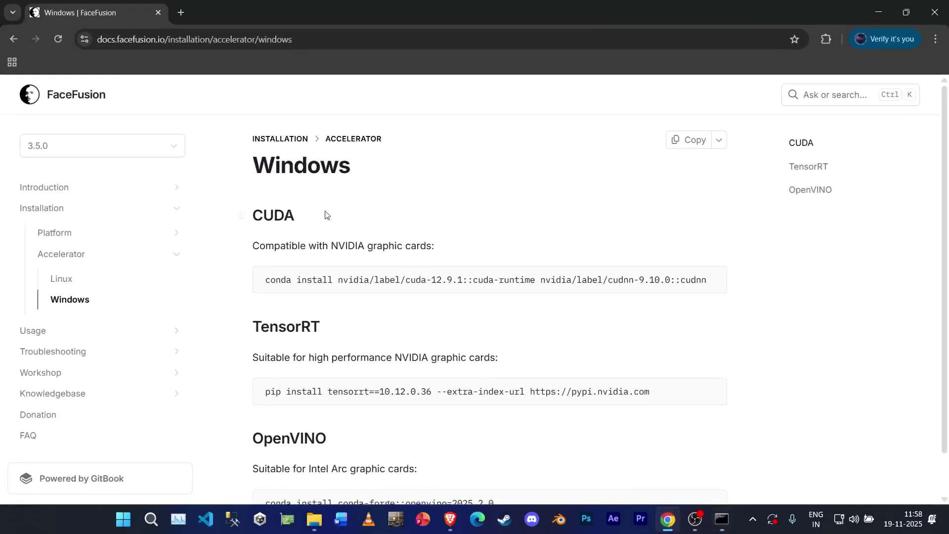
scroll(310, 187, "down", 1)
left_click(6, 36)
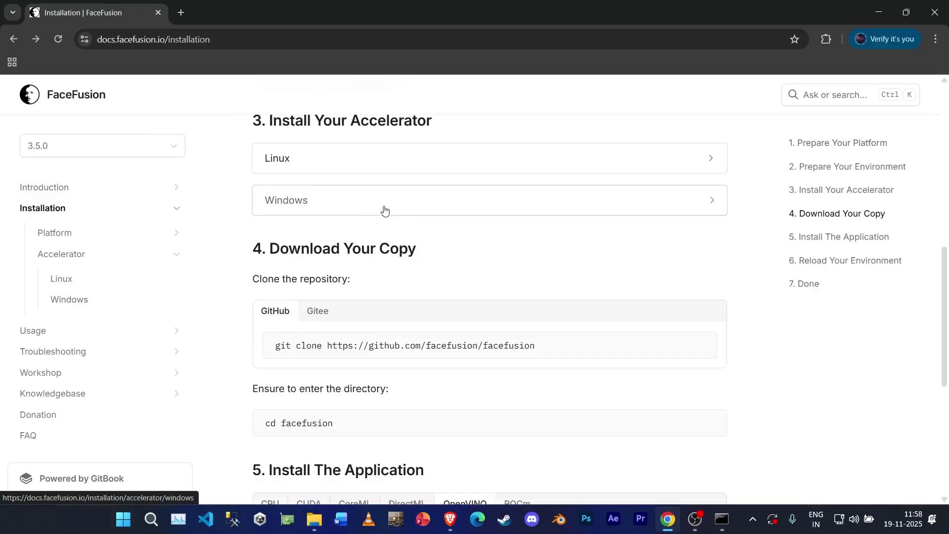
scroll(375, 212, "down", 4)
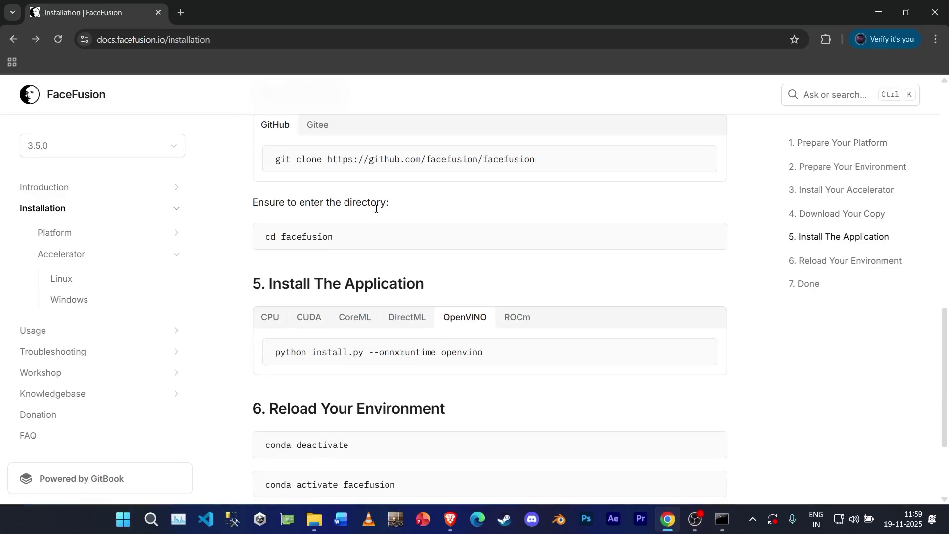
scroll(376, 209, "down", 3)
left_click(299, 197)
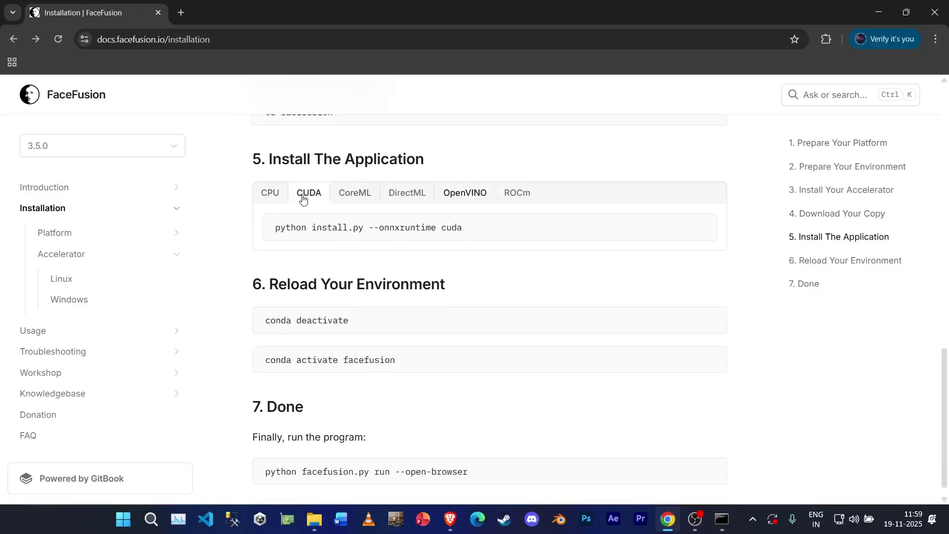
left_click_drag(271, 144, 445, 157)
left_click(470, 156)
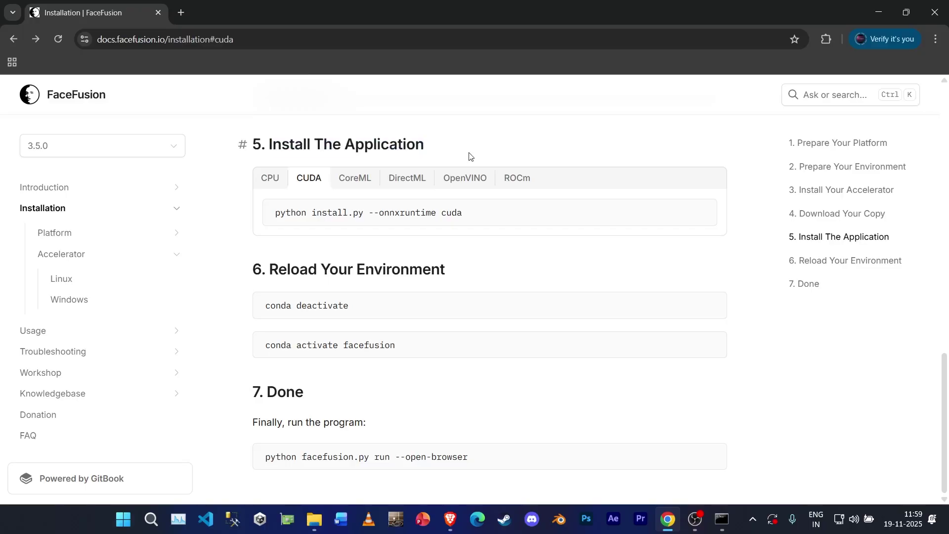
left_click(693, 213)
Step: Paste and run the copied CUDA install command in Command Prompt
left_click(722, 524)
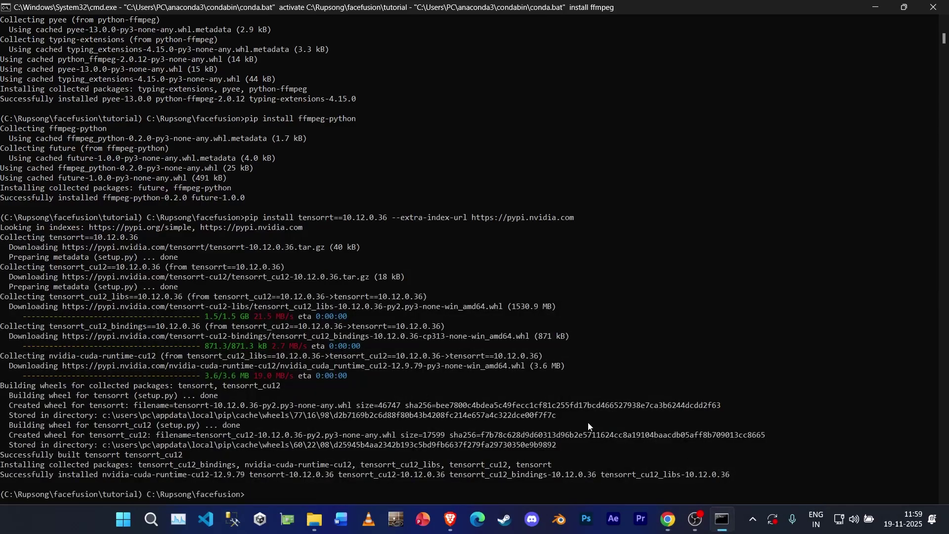
key("ctrl+v")
key("Return")
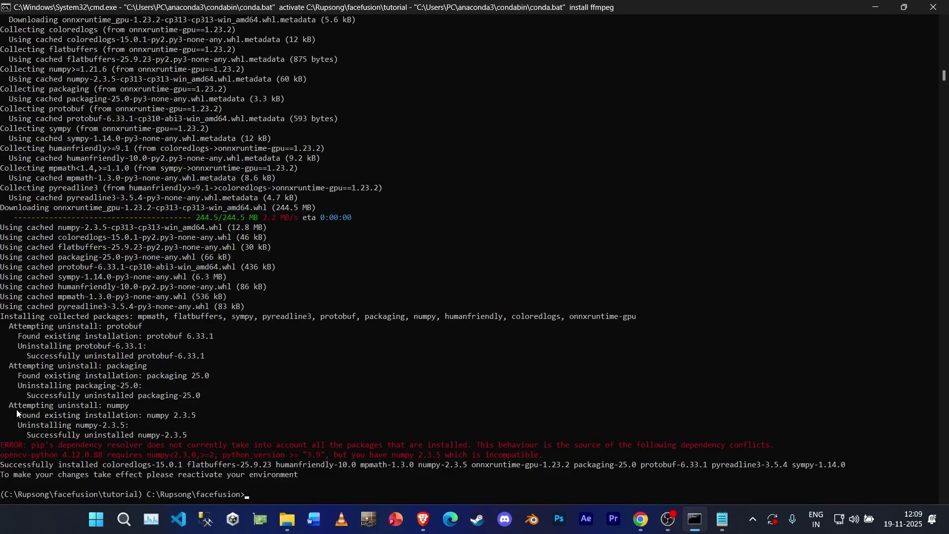
Step: Inspect the red numpy dependency-conflict error lines after onnxruntime-gpu 1.23.2 installs
left_click_drag(26, 452, 87, 445)
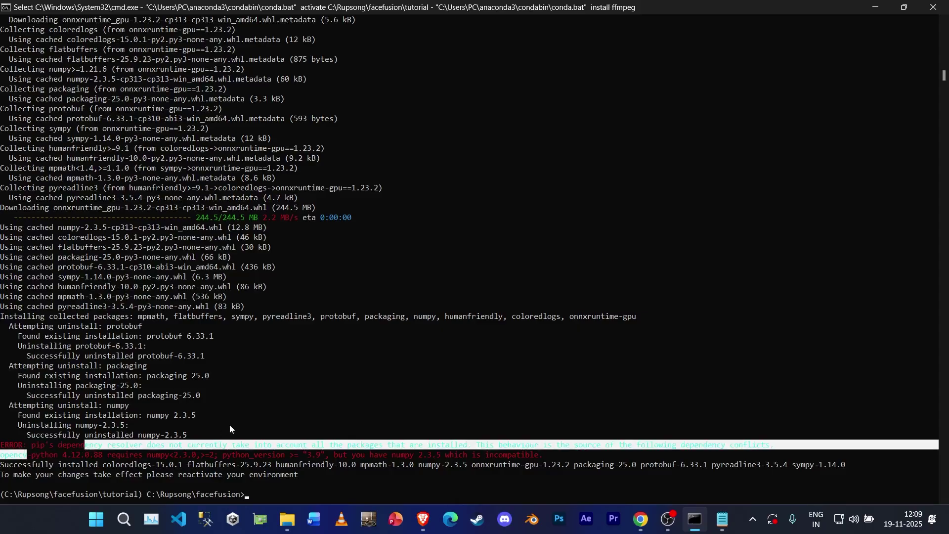
left_click(363, 464)
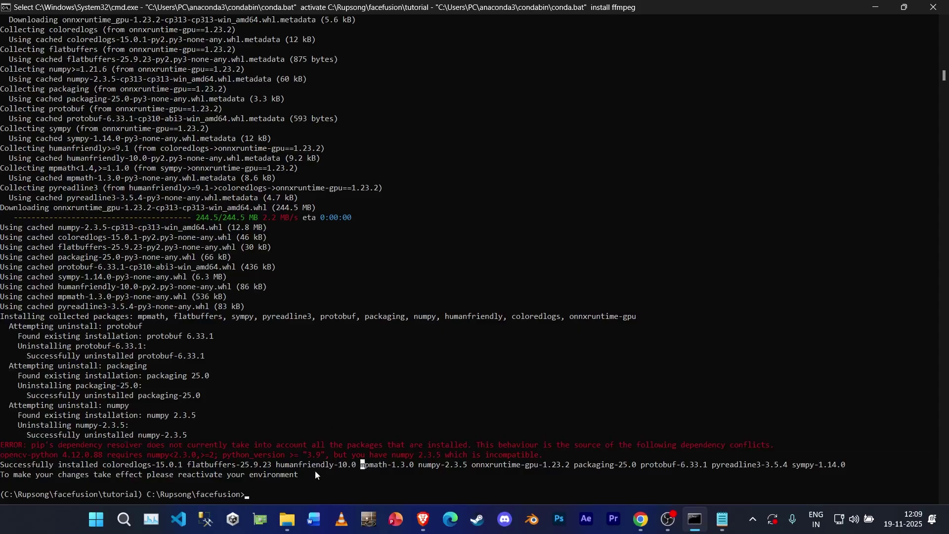
left_click(300, 494)
Step: Run 'conda install conda-forge::ffmpeg==7.0.2', adding x264 and updating openssl and ca-certificates
key("ctrl+v")
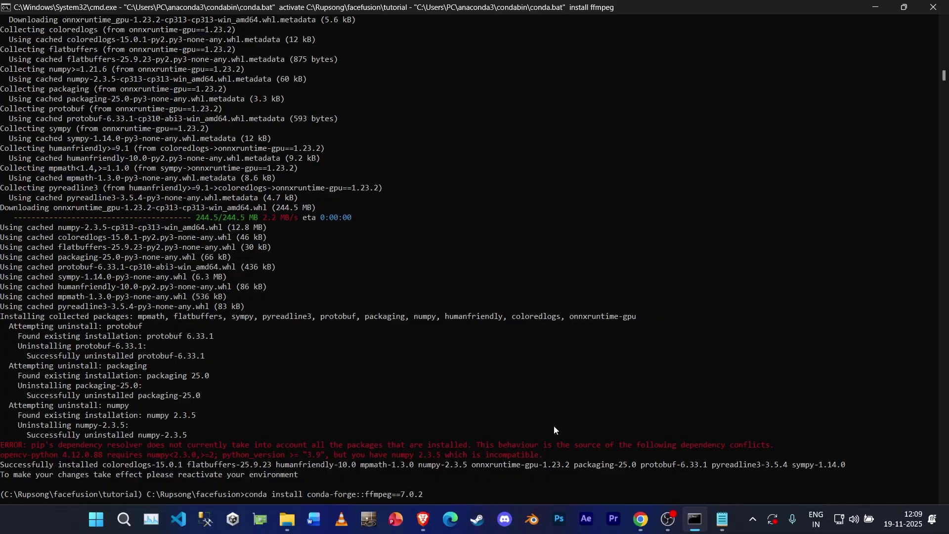
key("Return")
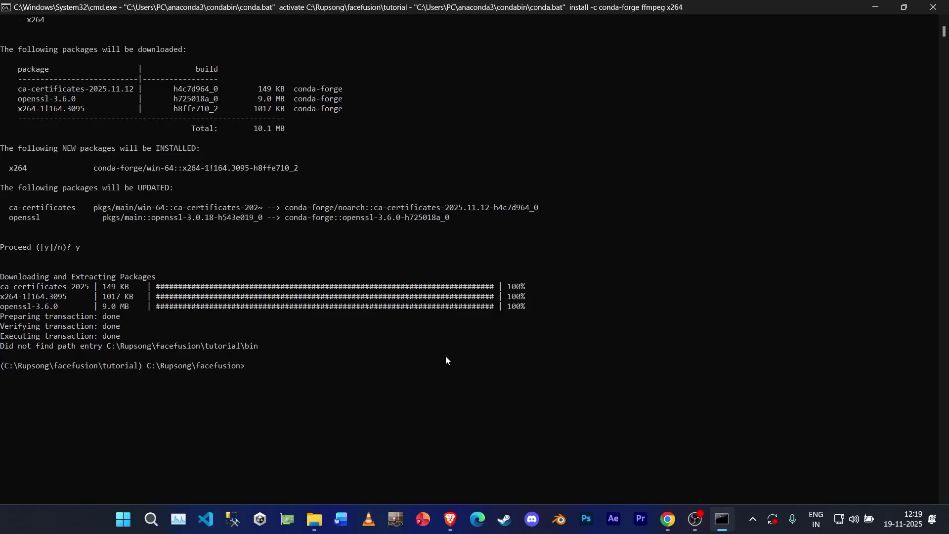
type("ython facefusion.py run")
key("Return")
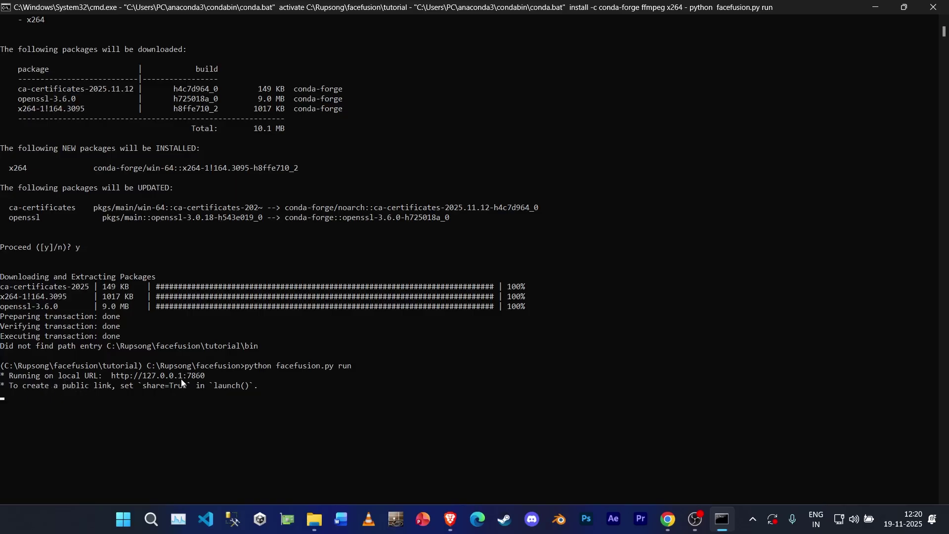
left_click_drag(206, 380, 113, 379)
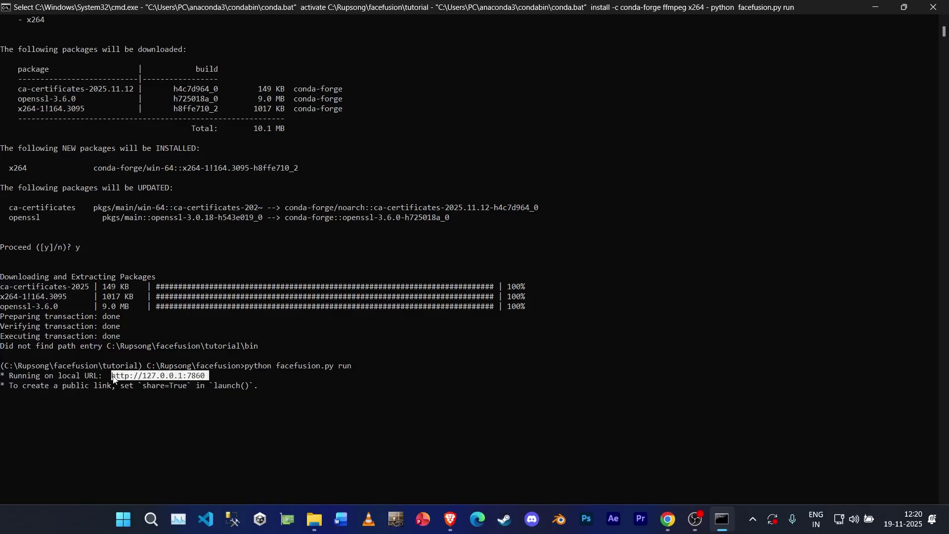
key("ctrl+c")
left_click(668, 519)
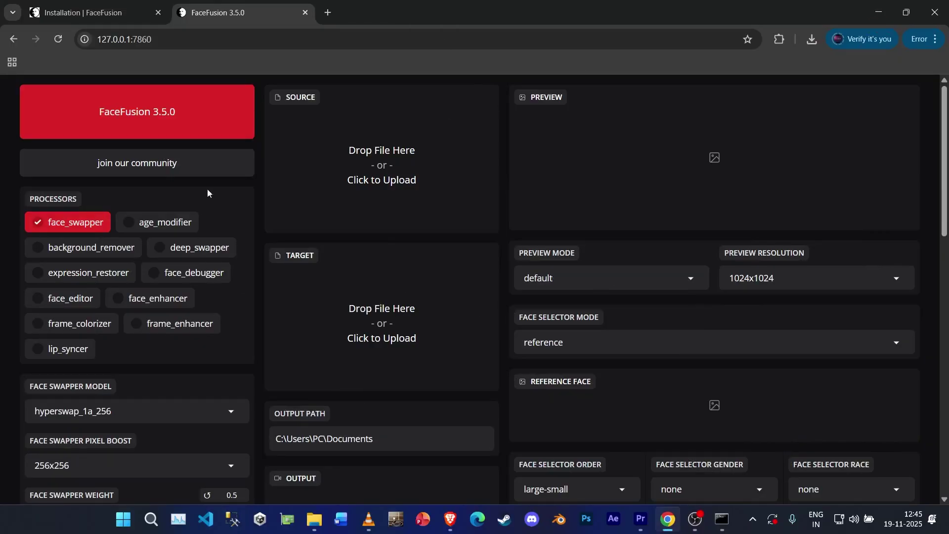
left_click(64, 224)
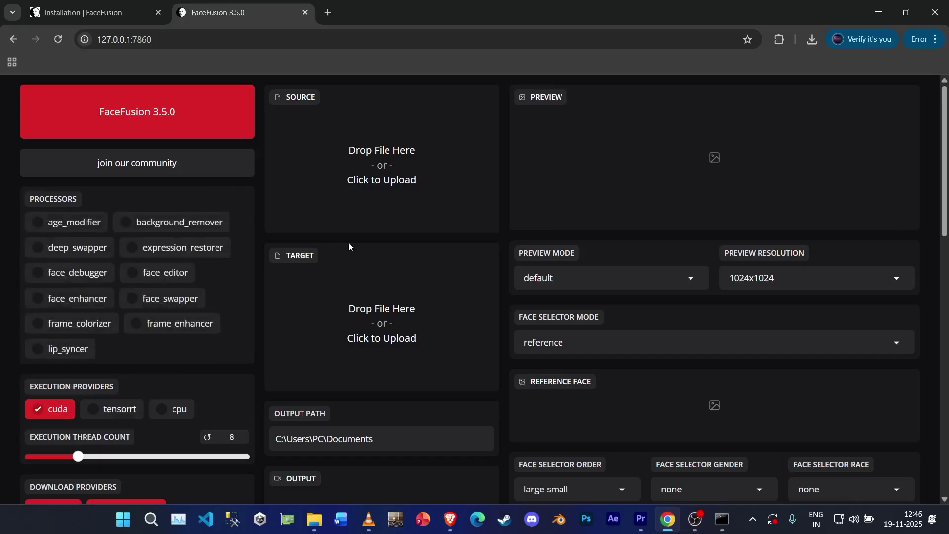
left_click(159, 303)
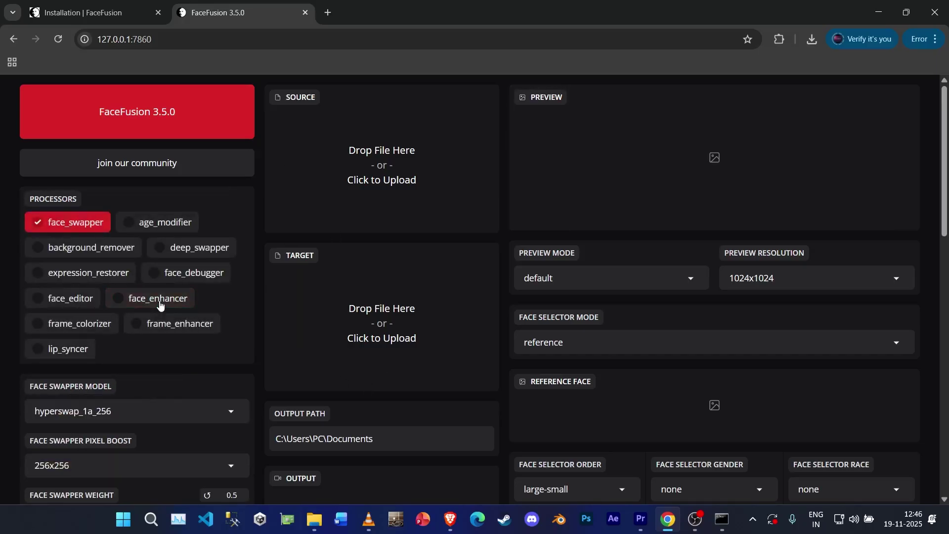
left_click(722, 520)
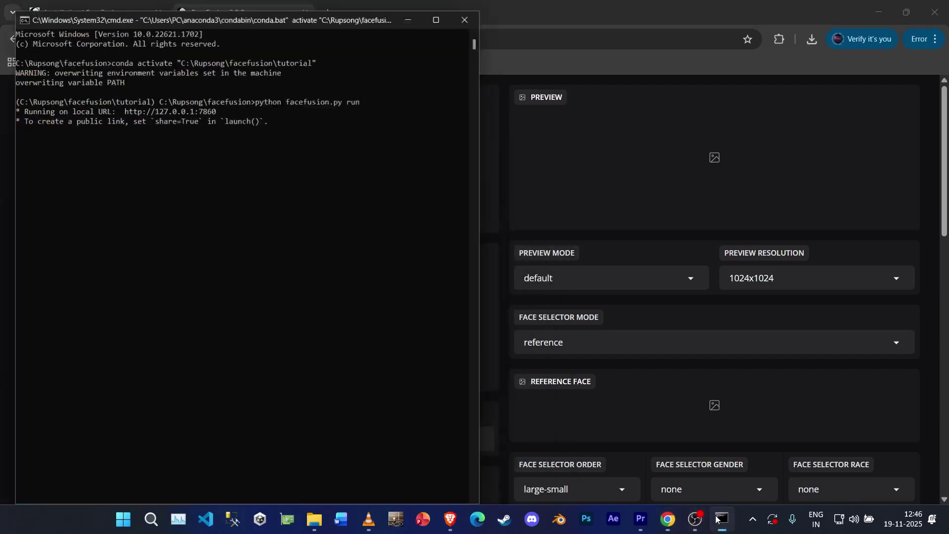
left_click(722, 520)
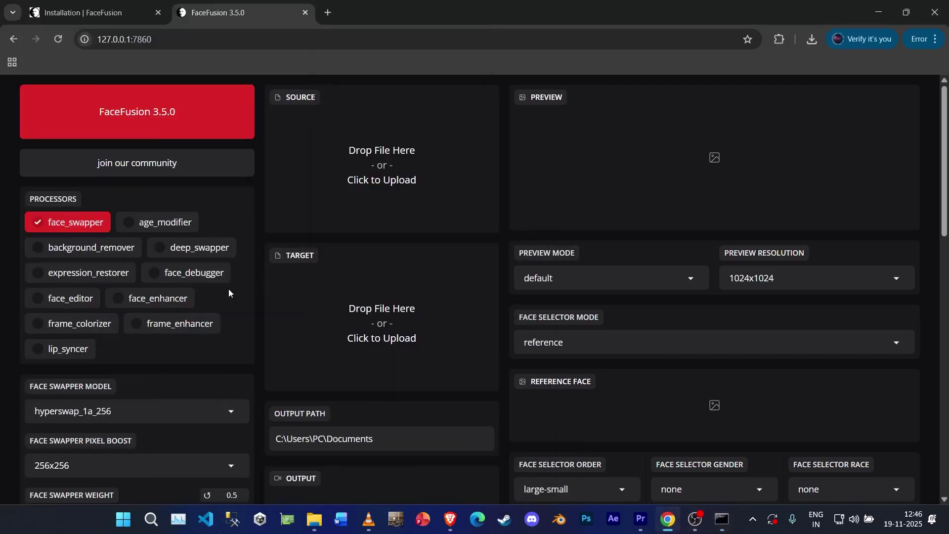
Step: Enable the face_enhancer processor and load stock.jpg as the source portrait
left_click(165, 297)
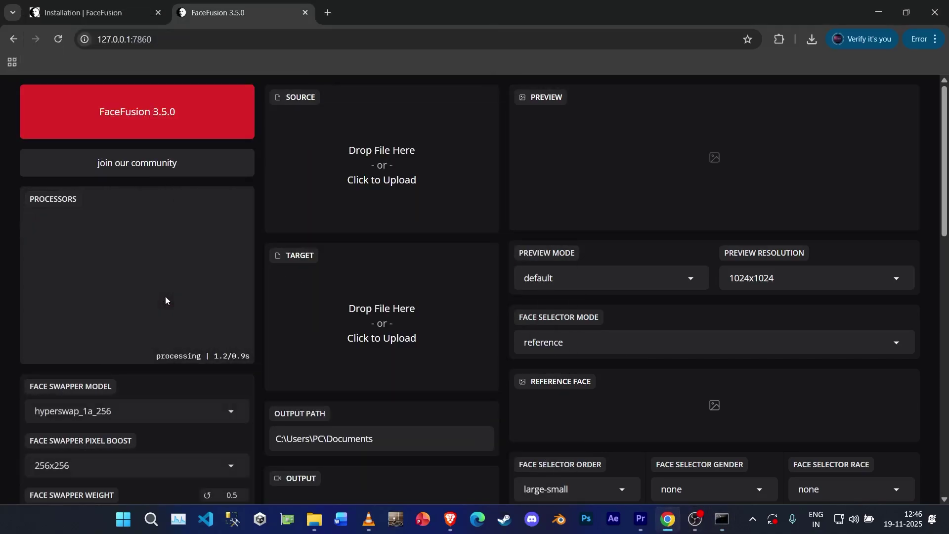
left_click(367, 165)
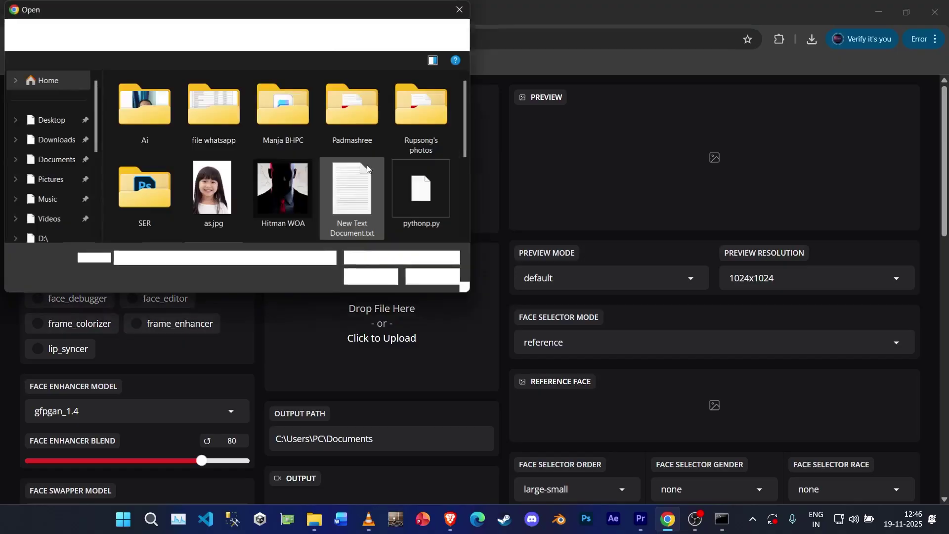
scroll(182, 176, "down", 5)
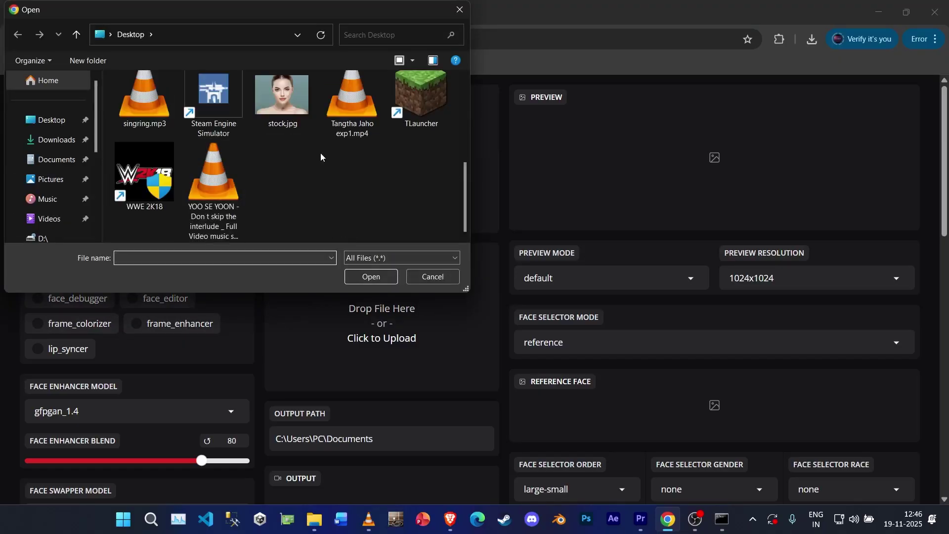
scroll(259, 182, "up", 2)
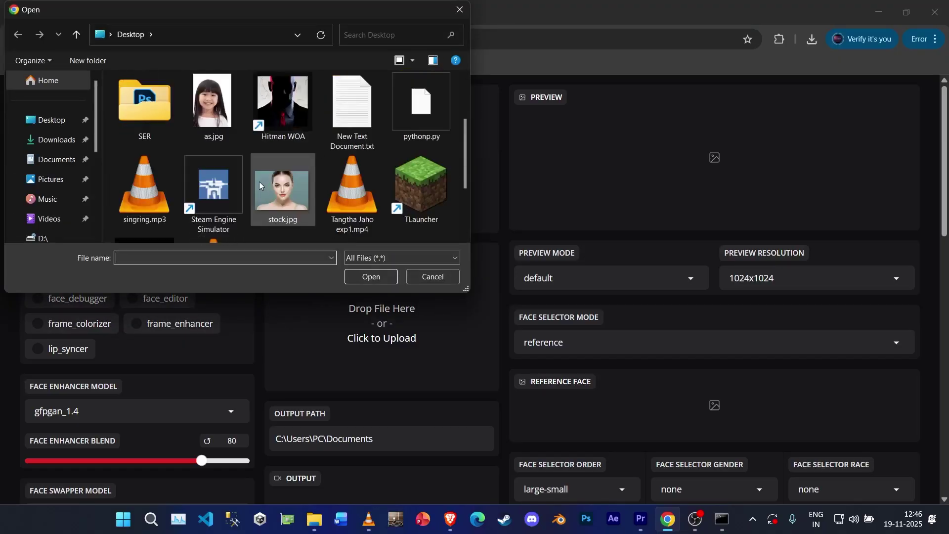
left_click(286, 196)
left_click(355, 279)
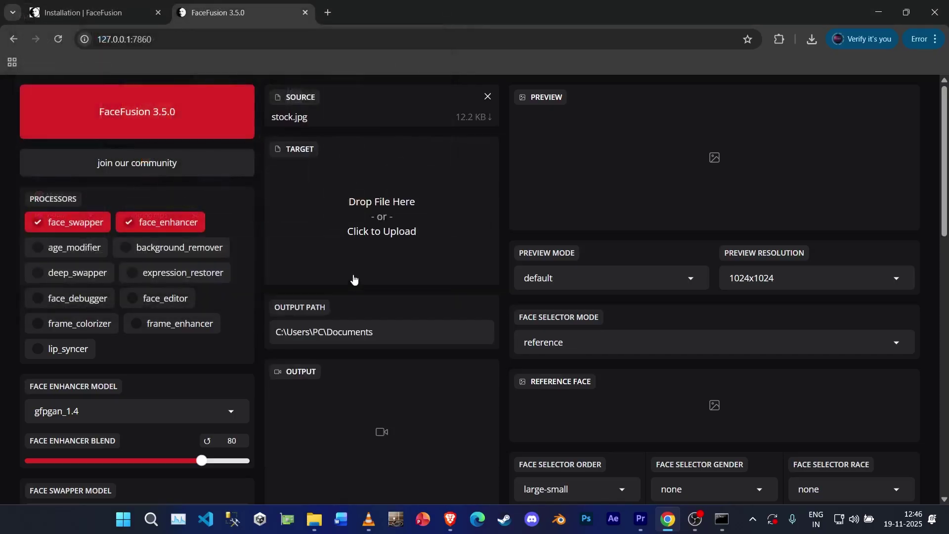
scroll(360, 226, "down", 1)
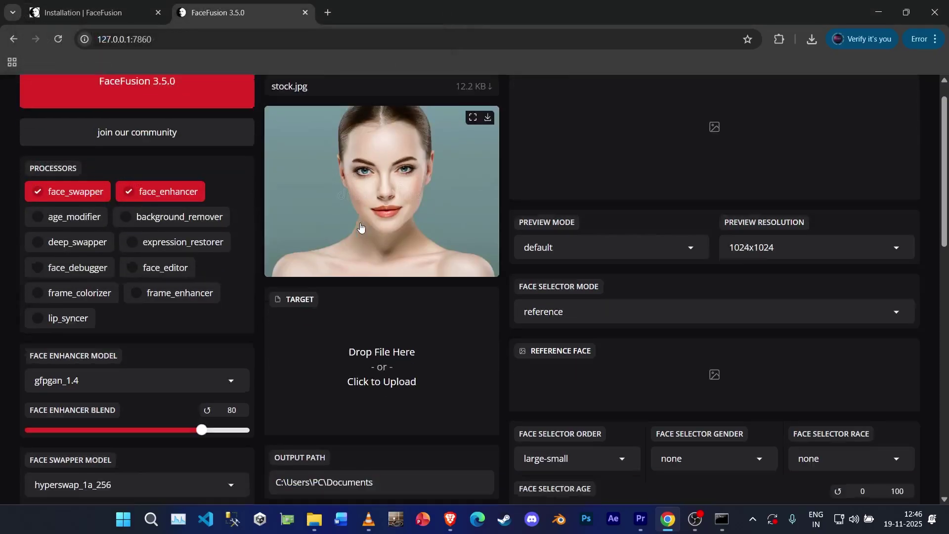
scroll(361, 226, "down", 3)
Step: Load as.jpg as the target image and review the loaded source and target
left_click(423, 264)
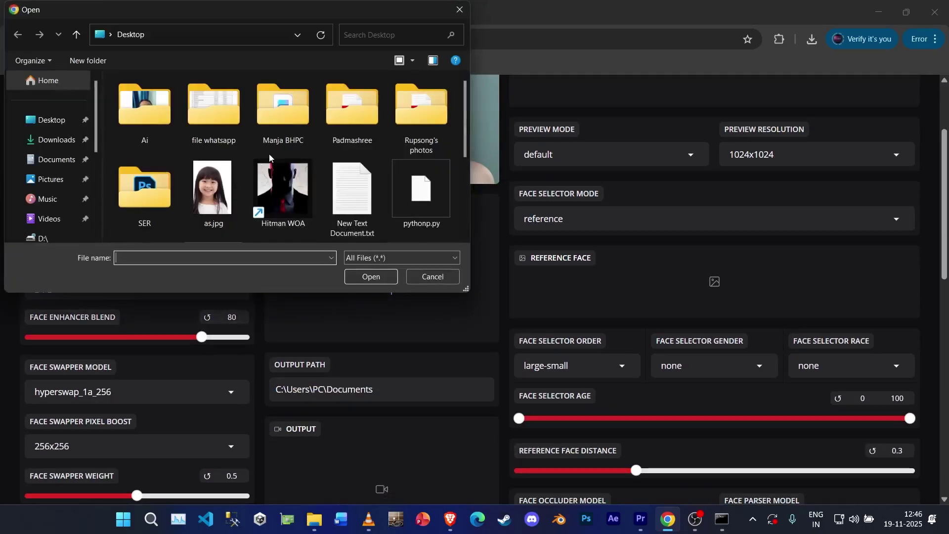
left_click(231, 190)
left_click(382, 283)
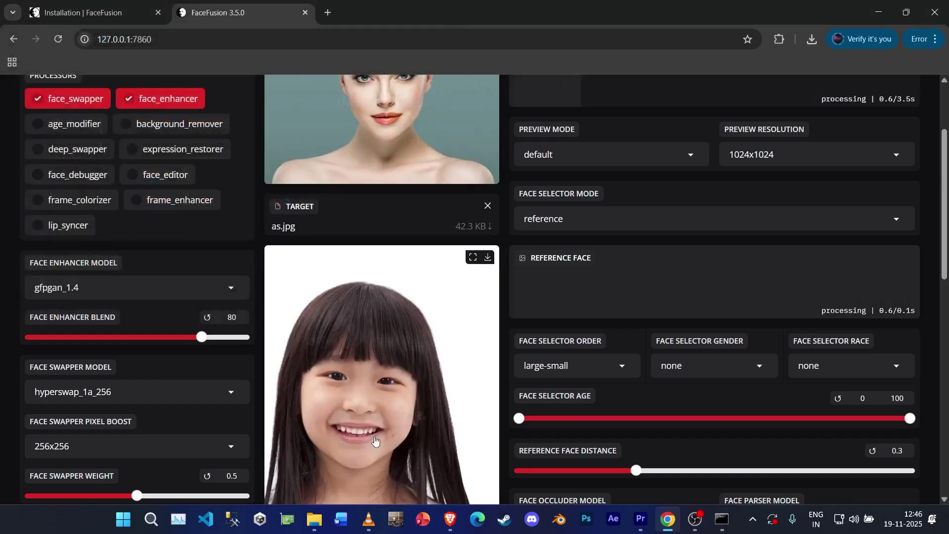
scroll(382, 476, "down", 5)
scroll(431, 344, "up", 5)
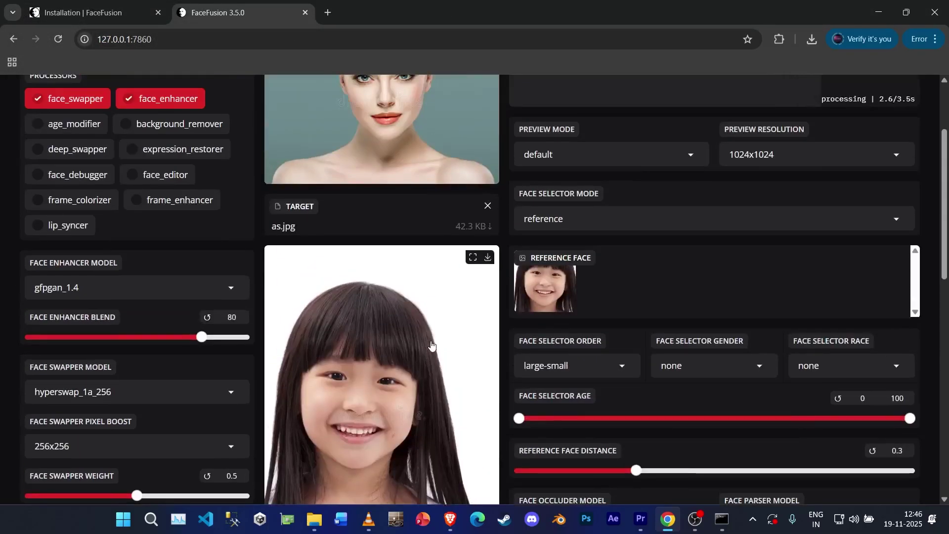
scroll(430, 346, "up", 3)
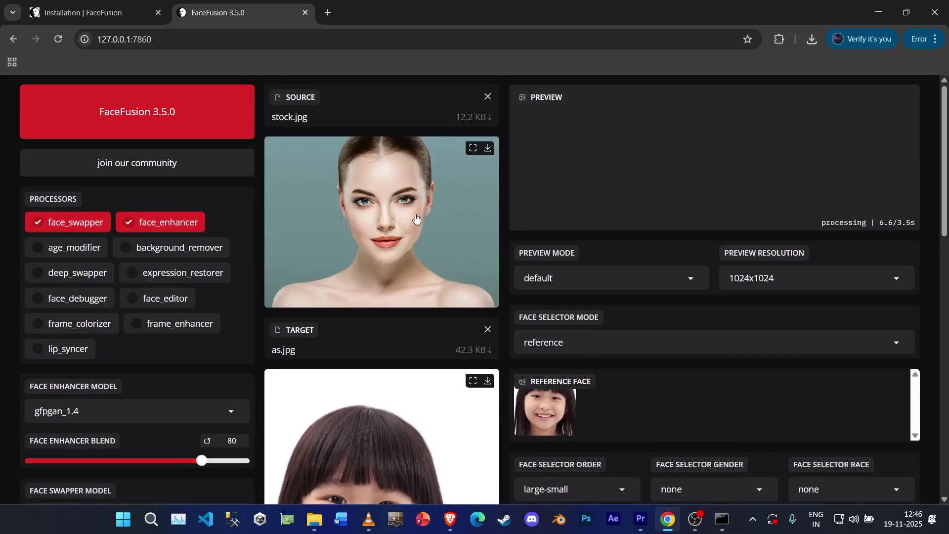
scroll(841, 298, "down", 3)
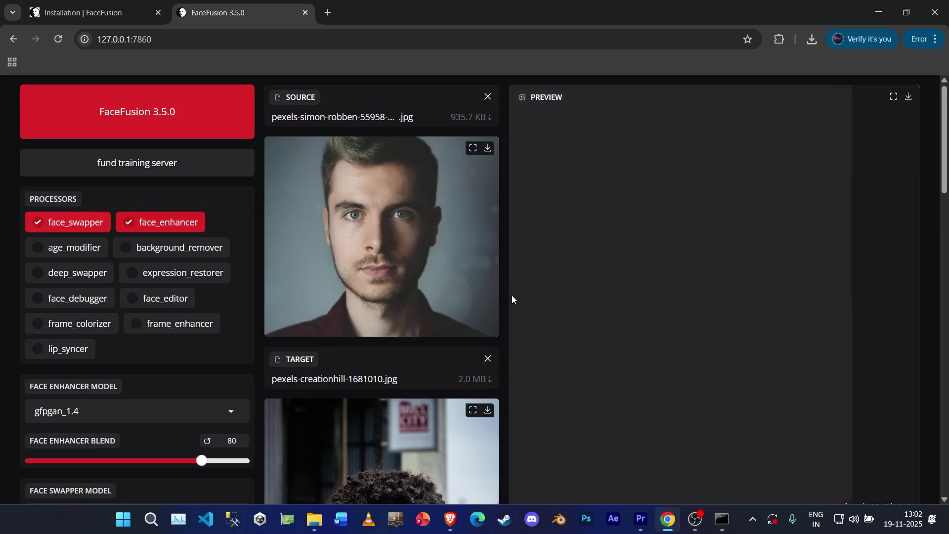
Step: Review the swap preview and confirm the output path reads C:\Users\PC\Documents
scroll(376, 235, "down", 4)
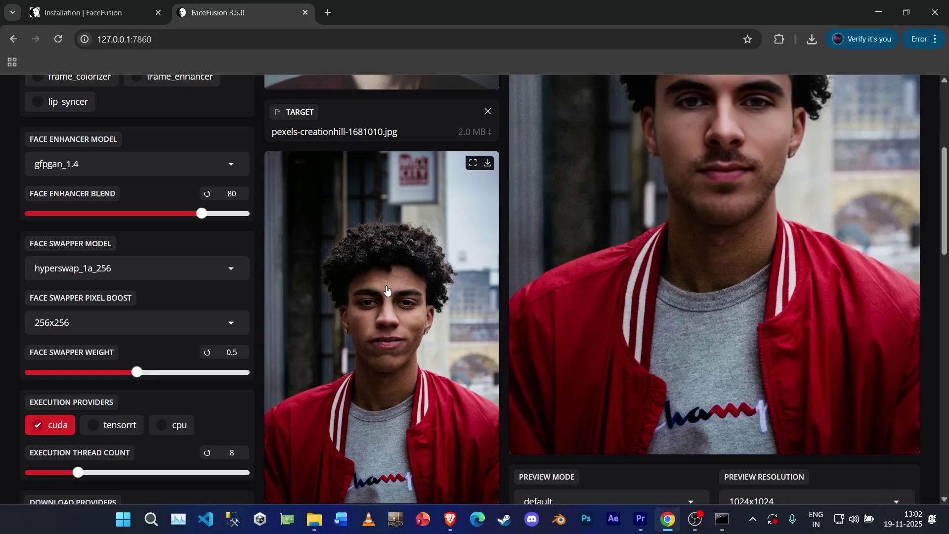
scroll(387, 290, "down", 5)
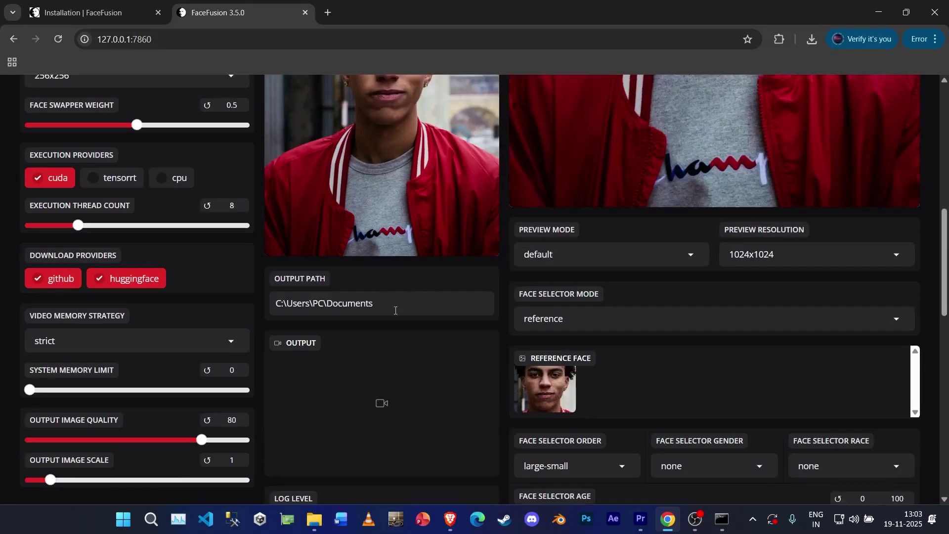
left_click_drag(394, 310, 276, 311)
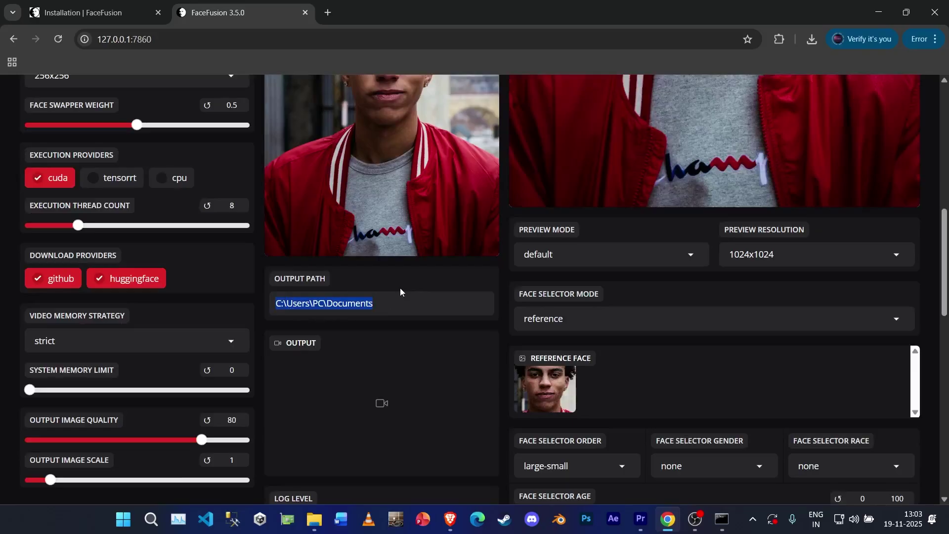
left_click(438, 303)
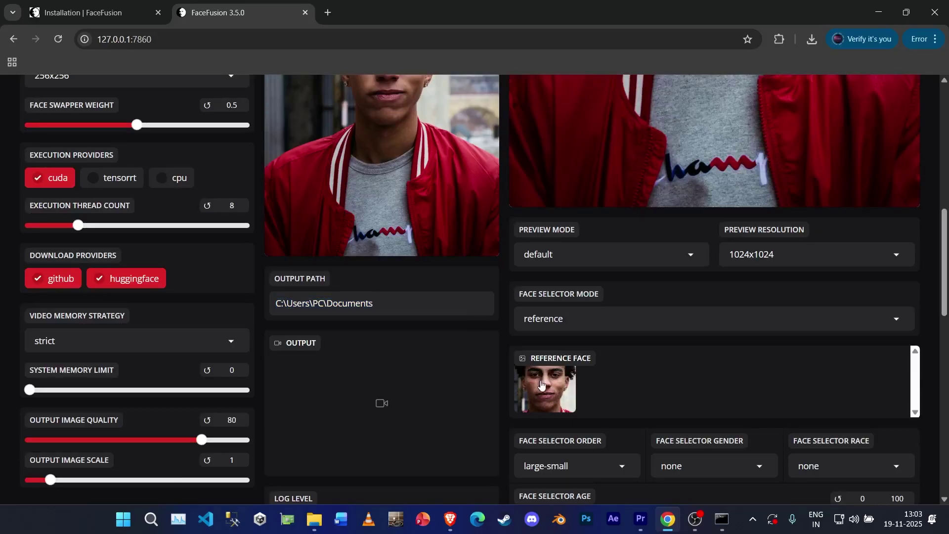
scroll(669, 378, "up", 5)
scroll(669, 377, "up", 3)
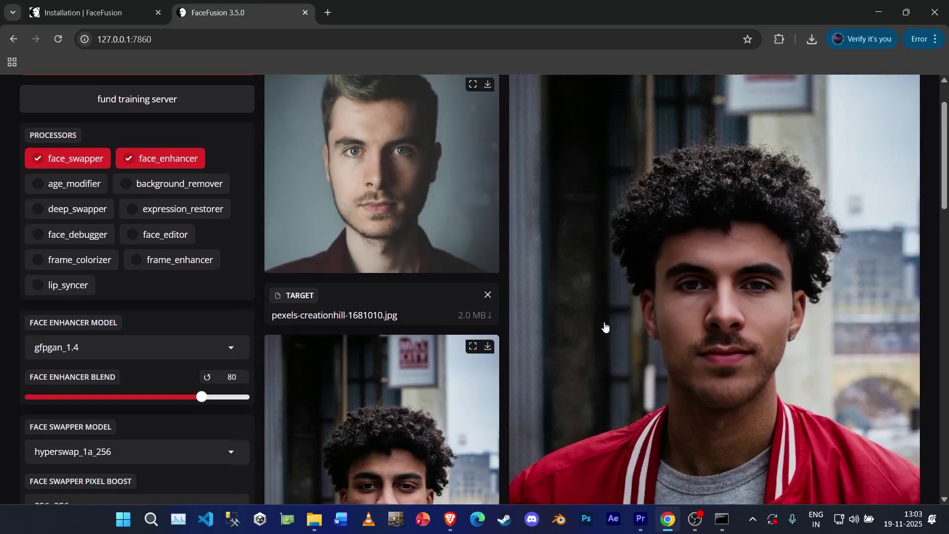
scroll(635, 336, "down", 3)
scroll(577, 370, "up", 3)
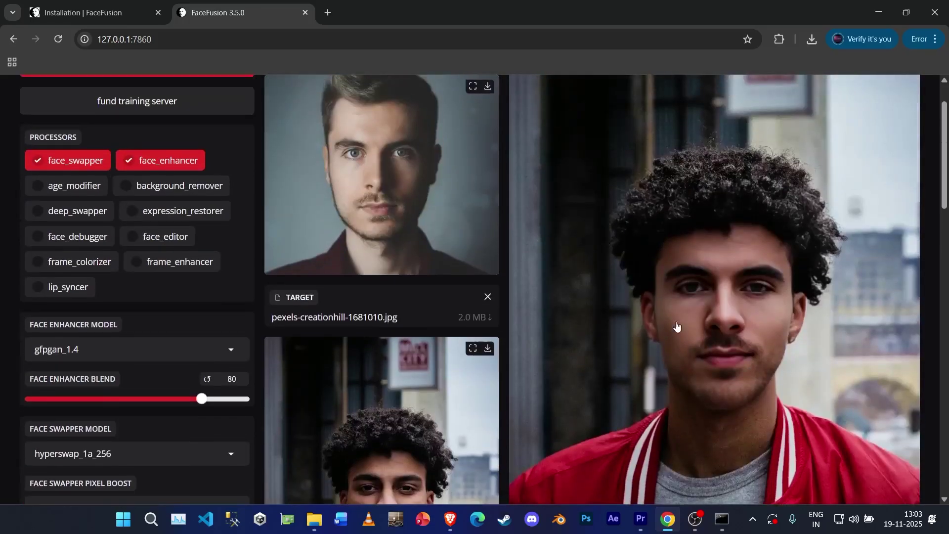
scroll(490, 233, "down", 2)
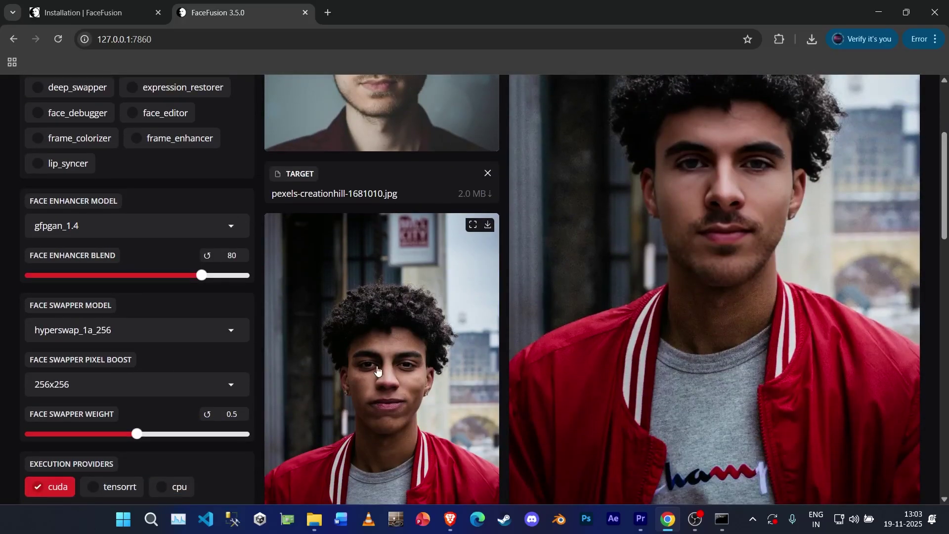
scroll(470, 277, "down", 10)
scroll(469, 277, "down", 5)
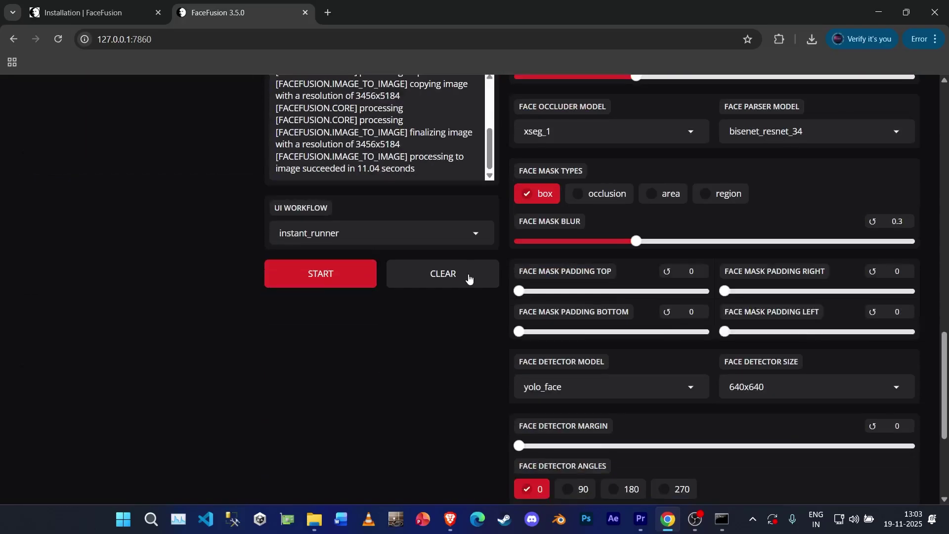
Step: Start the face swap and watch the console until the 3456x5184 image succeeds
left_click(303, 275)
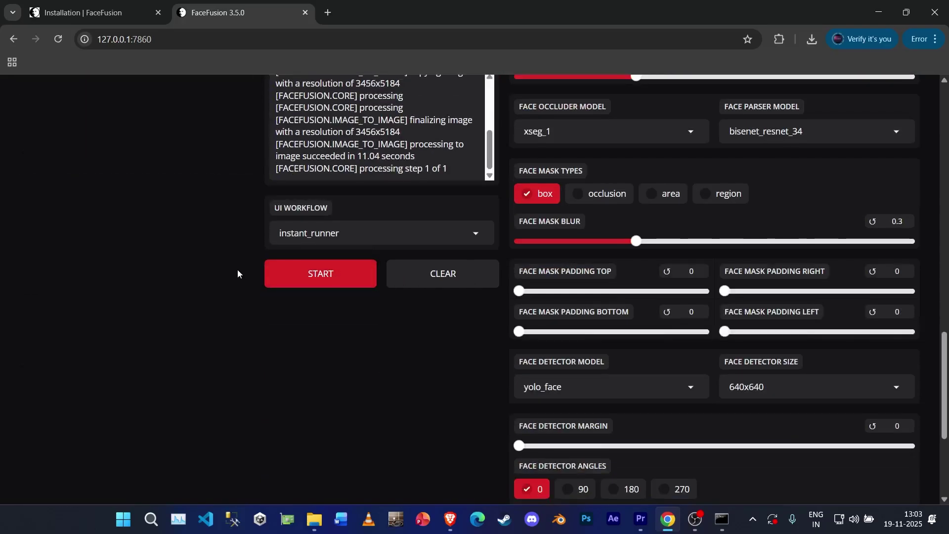
scroll(238, 269, "up", 5)
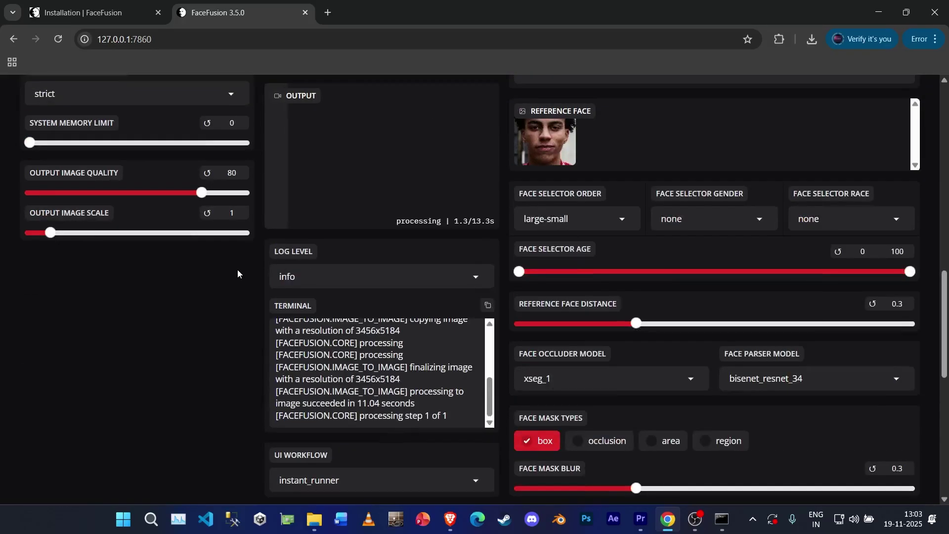
left_click(722, 519)
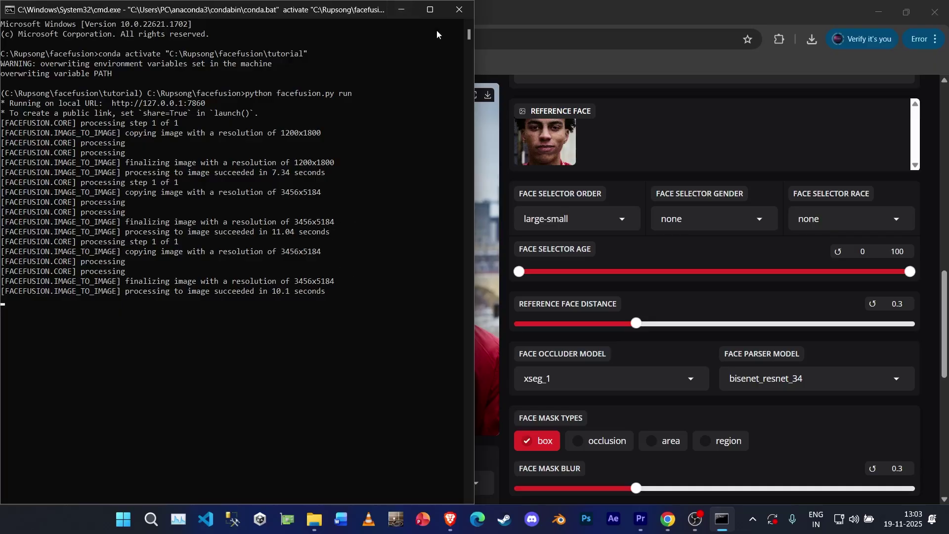
left_click(403, 10)
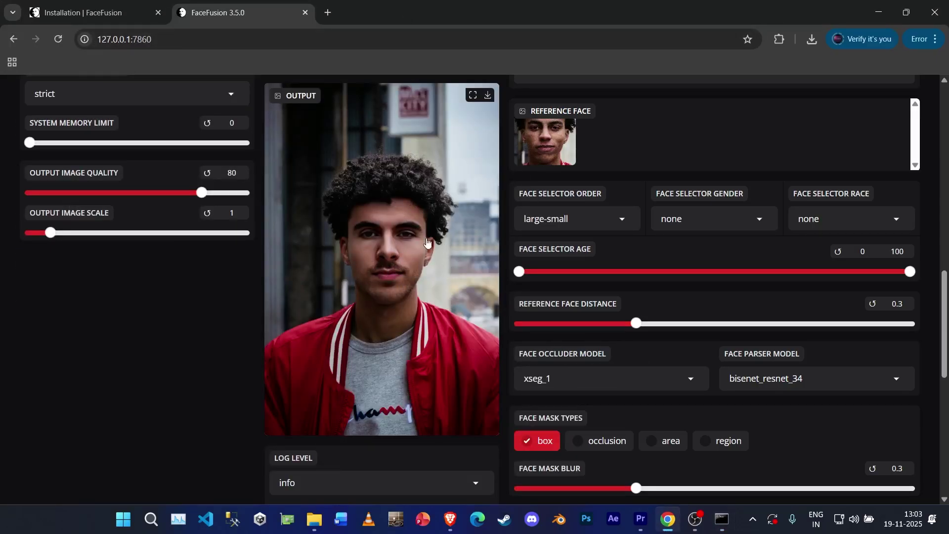
Step: Select the output folder path C:\Users\PC\Documents in FaceFusion
scroll(427, 265, "up", 2)
scroll(428, 265, "down", 3)
scroll(429, 264, "up", 2)
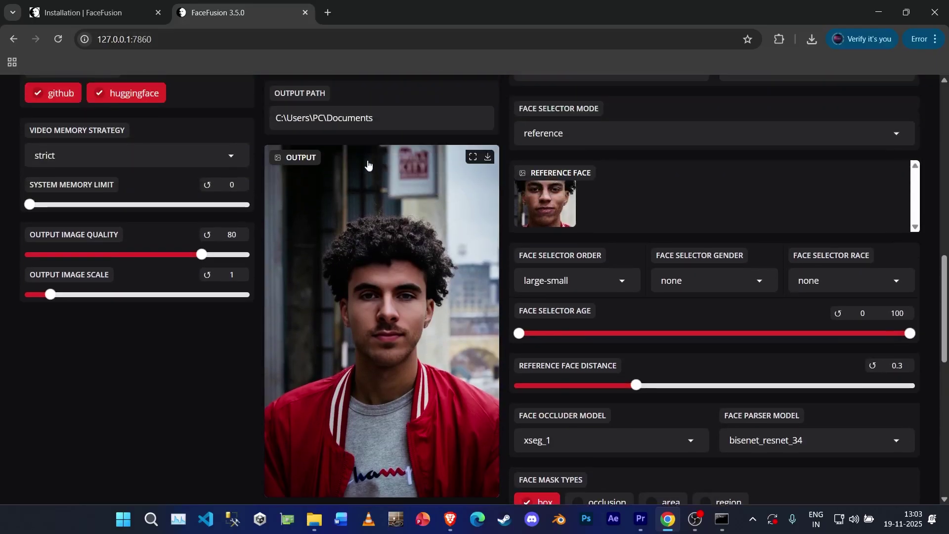
triple_click(354, 118)
left_click(354, 119)
Step: View the saved 42406d86.jpg from the Documents folder in Photos, zooming in, then close it
left_click(314, 519)
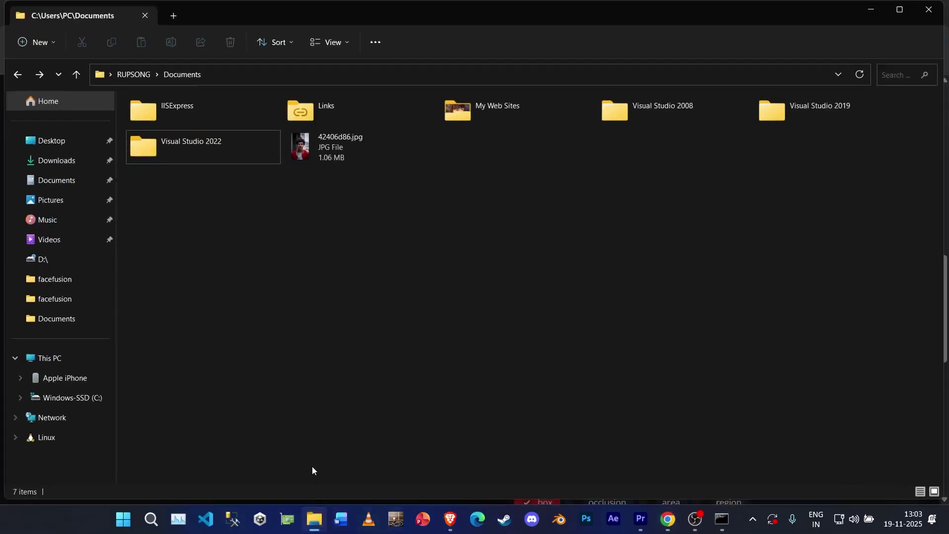
left_click(330, 147)
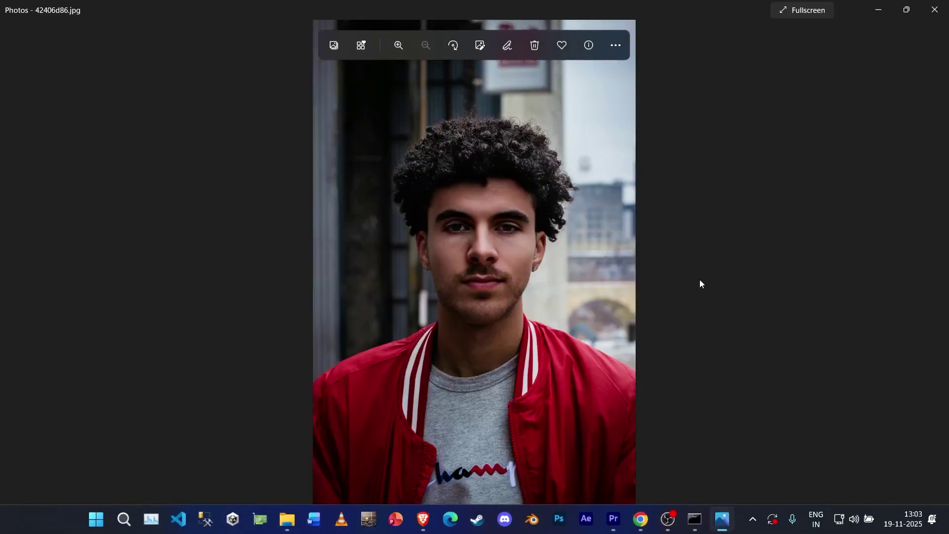
scroll(576, 319, "up", 3)
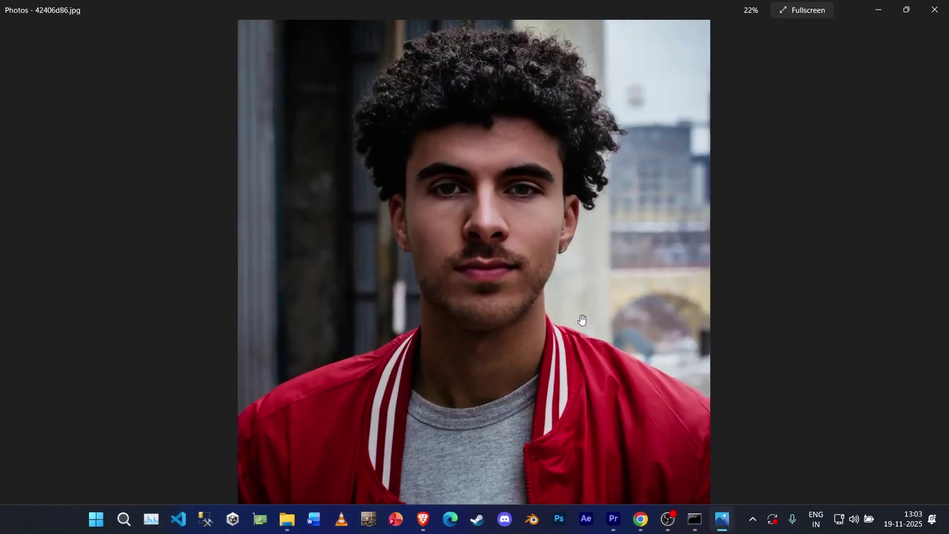
scroll(583, 321, "down", 2)
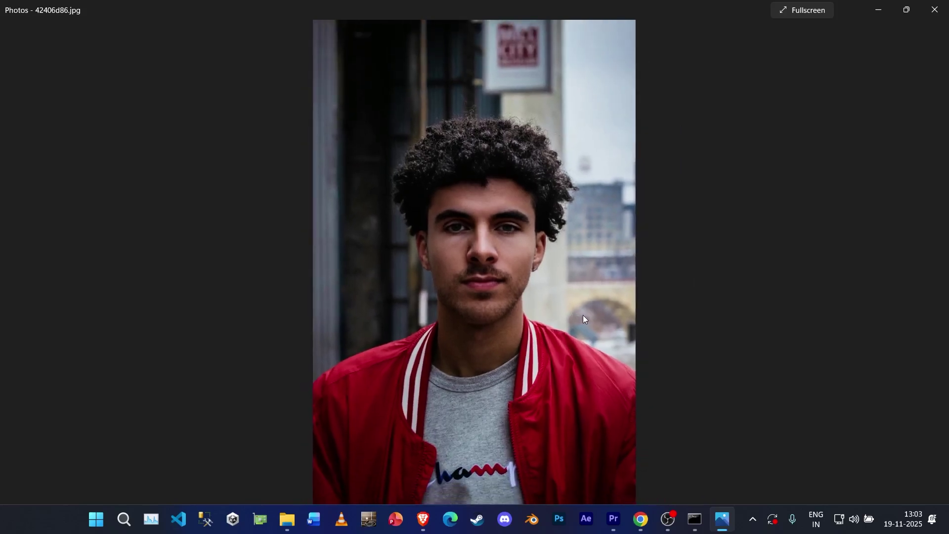
left_click(935, 9)
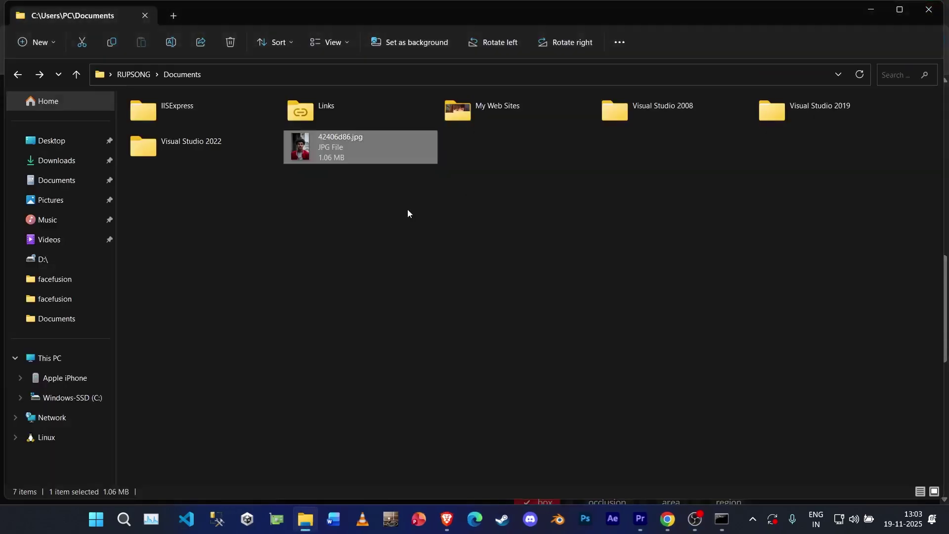
Step: Check 42406d86.jpg's Properties details, confirming 3456 x 5184 pixels, then cancel
right_click(349, 142)
left_click(417, 342)
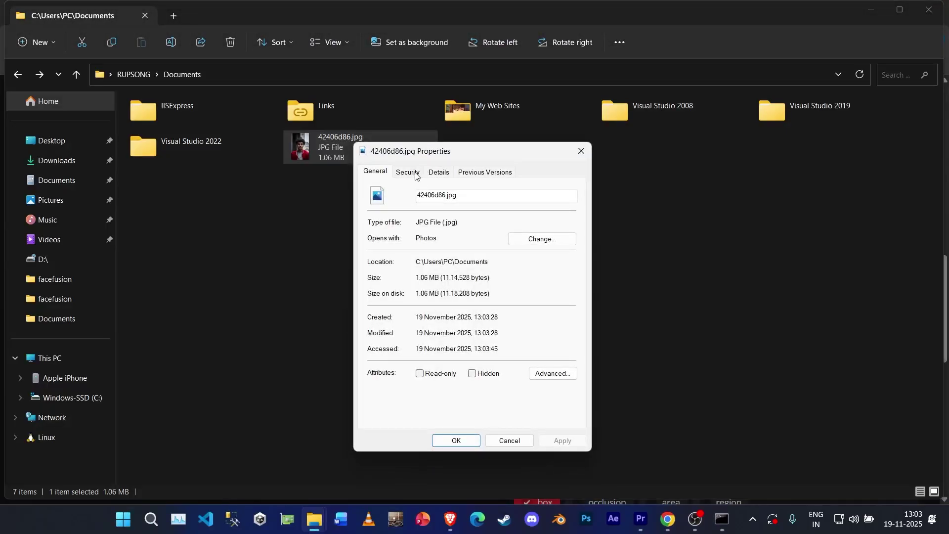
left_click(434, 174)
scroll(484, 334, "down", 2)
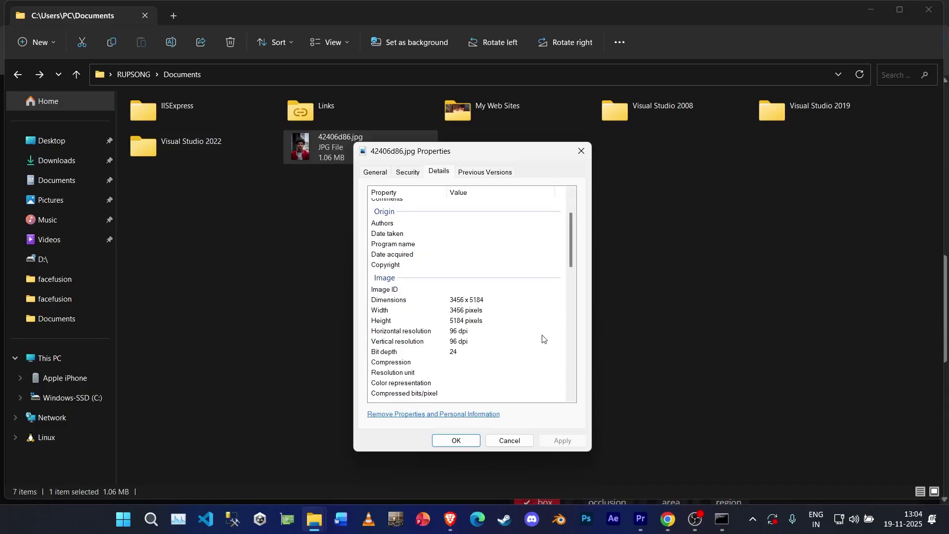
left_click(510, 440)
Step: Close File Explorer and return to the top of FaceFusion to view the source, target and swapped preview
left_click(930, 10)
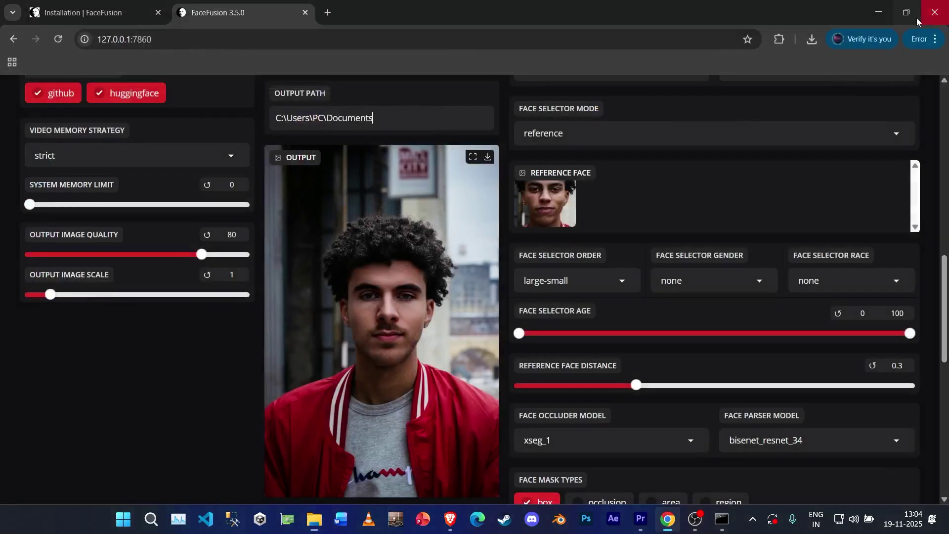
scroll(388, 279, "up", 5)
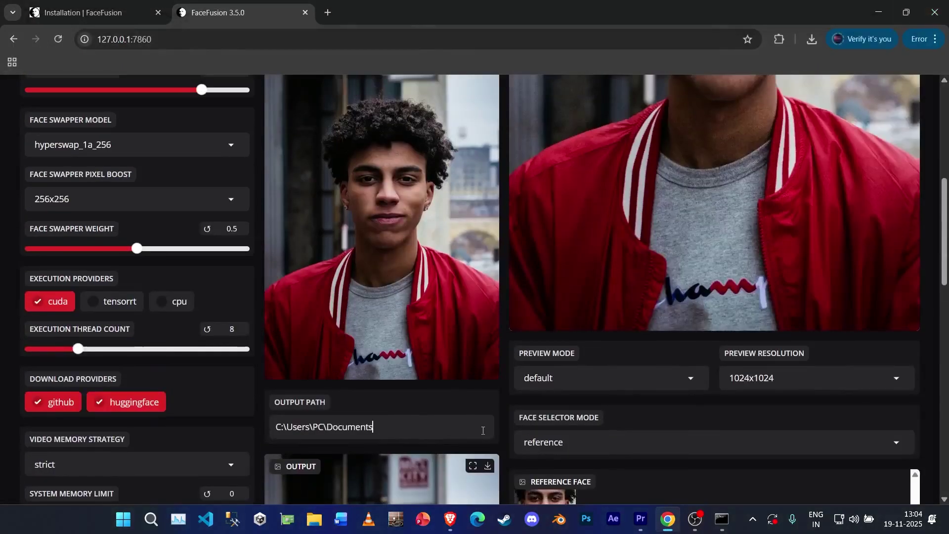
scroll(445, 346, "up", 8)
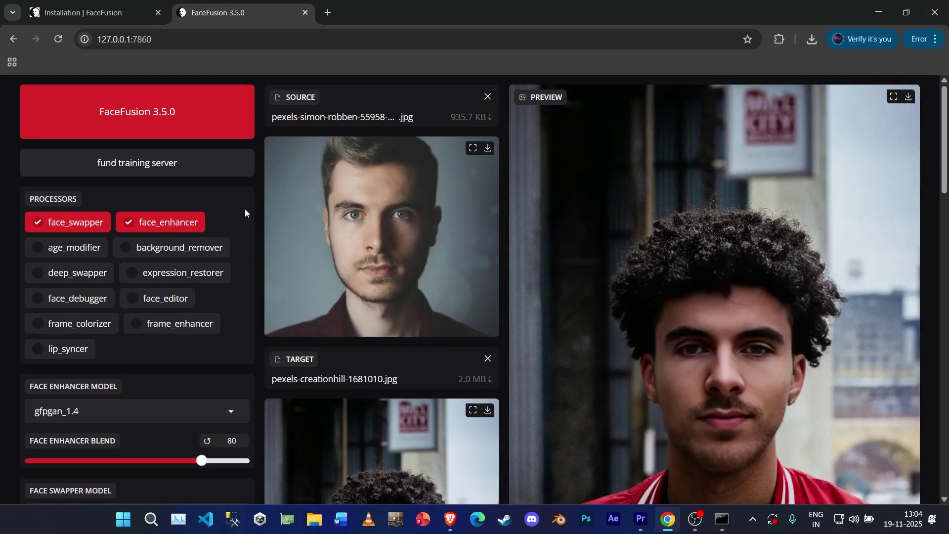